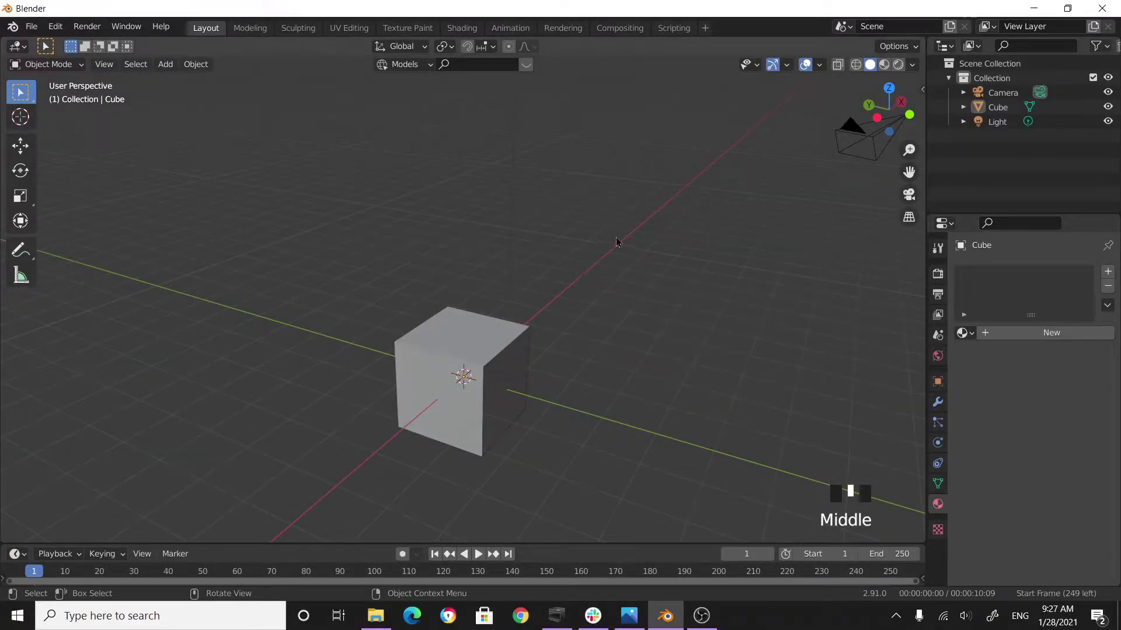
- Select the default cube and delete it
{"action": "middle_click_drag", "start_coordinate": [617, 241], "coordinate": [618, 243]}
{"action": "scroll", "coordinate": [569, 317], "scroll_direction": "up", "scroll_amount": 5}
{"action": "middle_click_drag", "start_coordinate": [569, 317], "coordinate": [514, 376]}
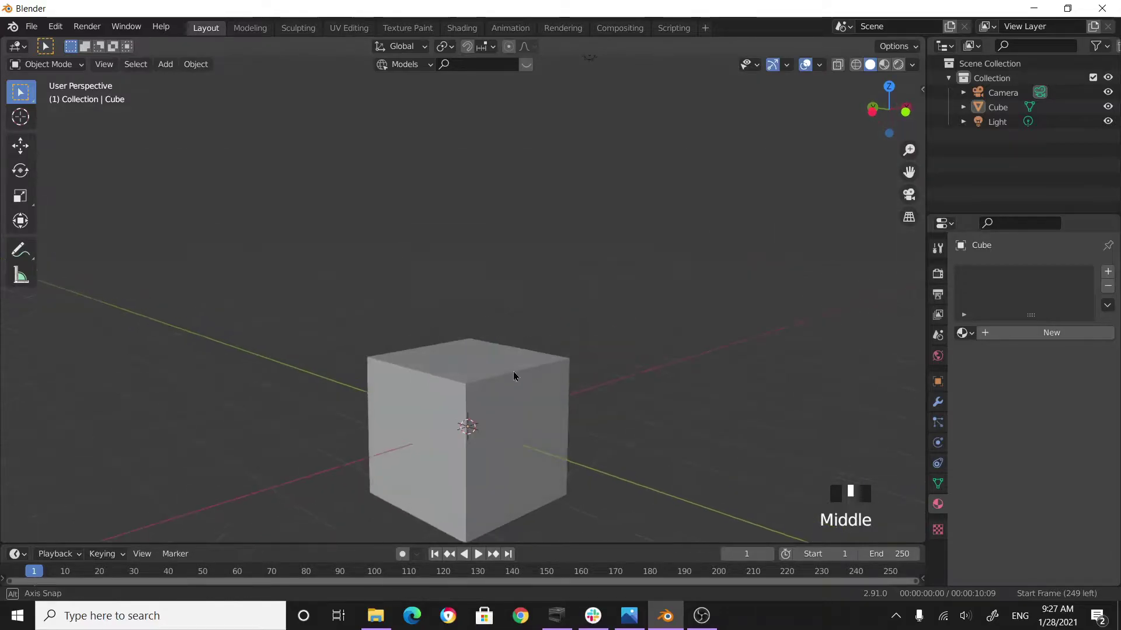
{"action": "left_click", "coordinate": [514, 376]}
{"action": "key", "text": "x"}
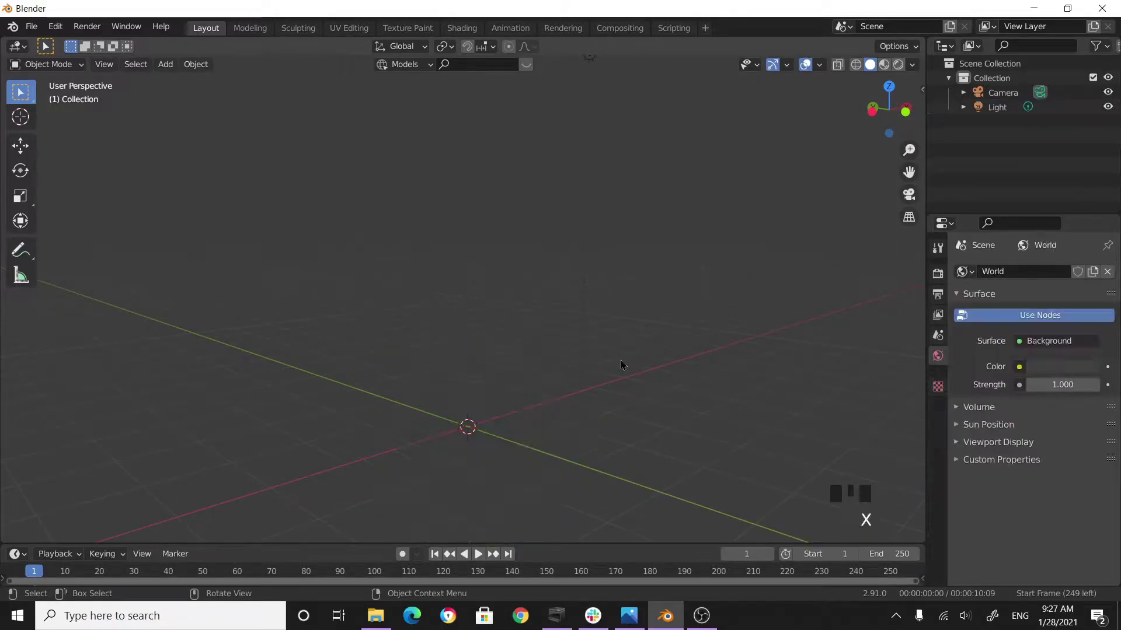
- Add a cylinder mesh at the centre of the scene
{"action": "left_click", "coordinate": [165, 64]}
{"action": "mouse_move", "coordinate": [195, 81]}
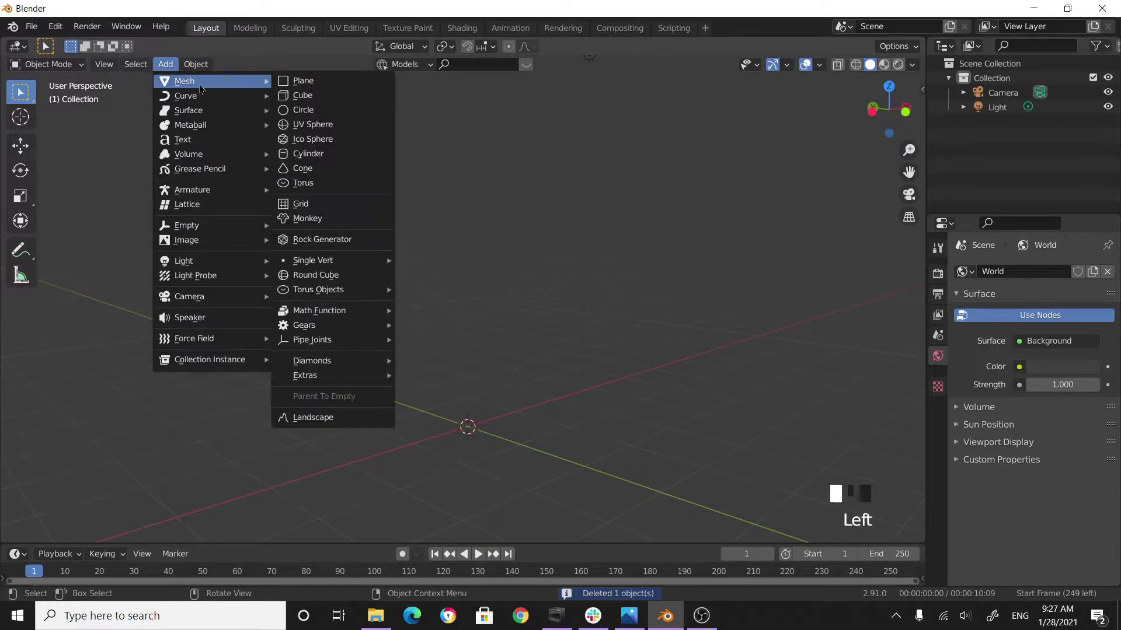
{"action": "left_click", "coordinate": [331, 153]}
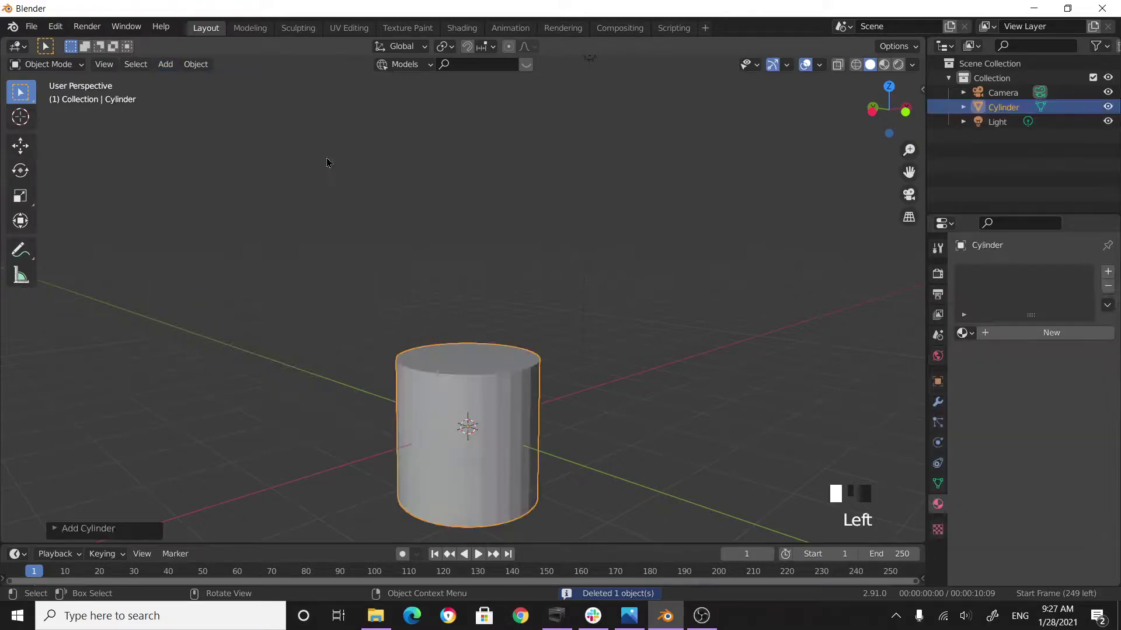
{"action": "scroll", "coordinate": [569, 370], "scroll_direction": "down", "scroll_amount": 2}
{"action": "middle_click_drag", "start_coordinate": [569, 369], "coordinate": [570, 323]}
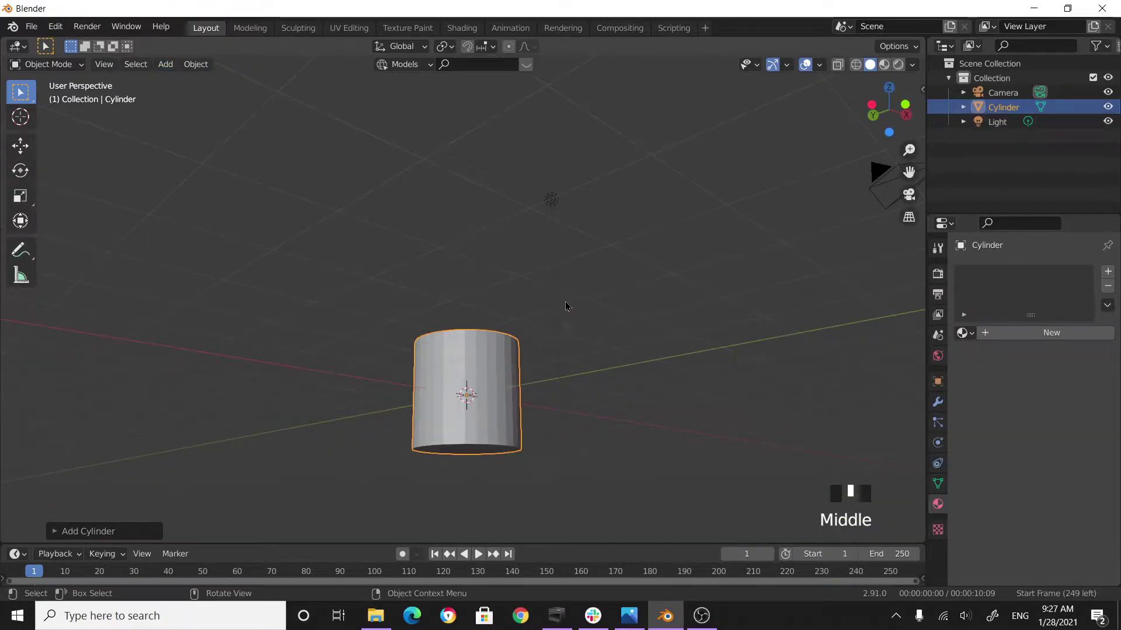
- Switch to front view, centre the cylinder and enter Edit Mode
{"action": "key", "text": "KP_1"}
{"action": "scroll", "coordinate": [603, 309], "scroll_direction": "up", "scroll_amount": 3}
{"action": "middle_click_drag", "start_coordinate": [600, 282], "coordinate": [584, 201], "text": "shift"}
{"action": "key", "text": "Tab"}
{"action": "scroll", "coordinate": [589, 256], "scroll_direction": "up", "scroll_amount": 3}
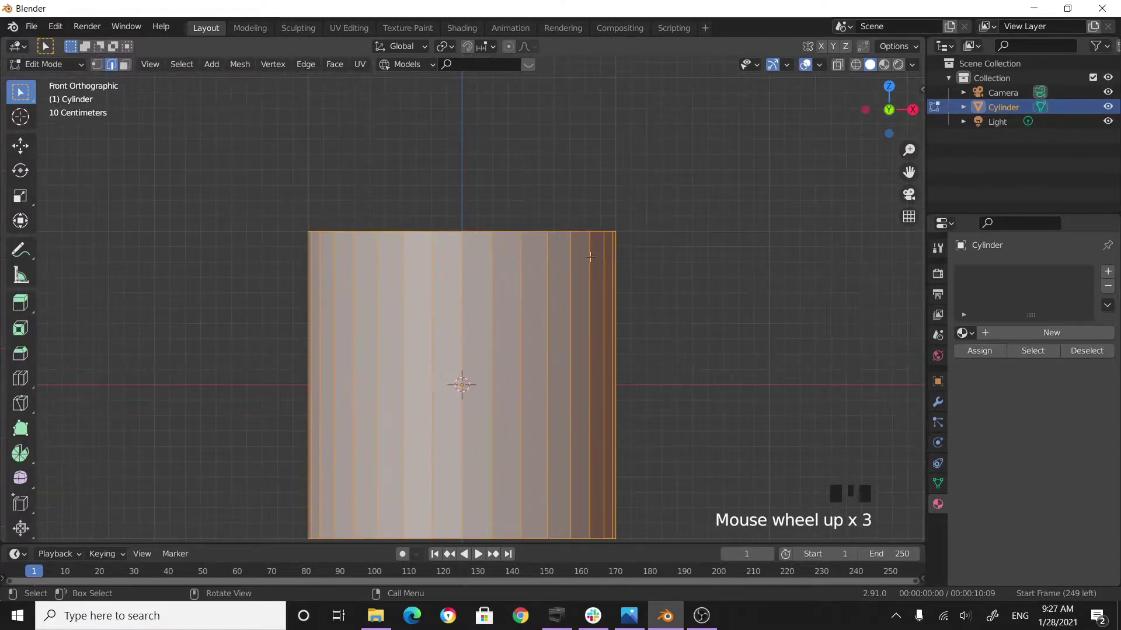
- Loop-cut two horizontal edge loops, one near the top and one near the bottom
{"action": "left_click", "coordinate": [20, 379]}
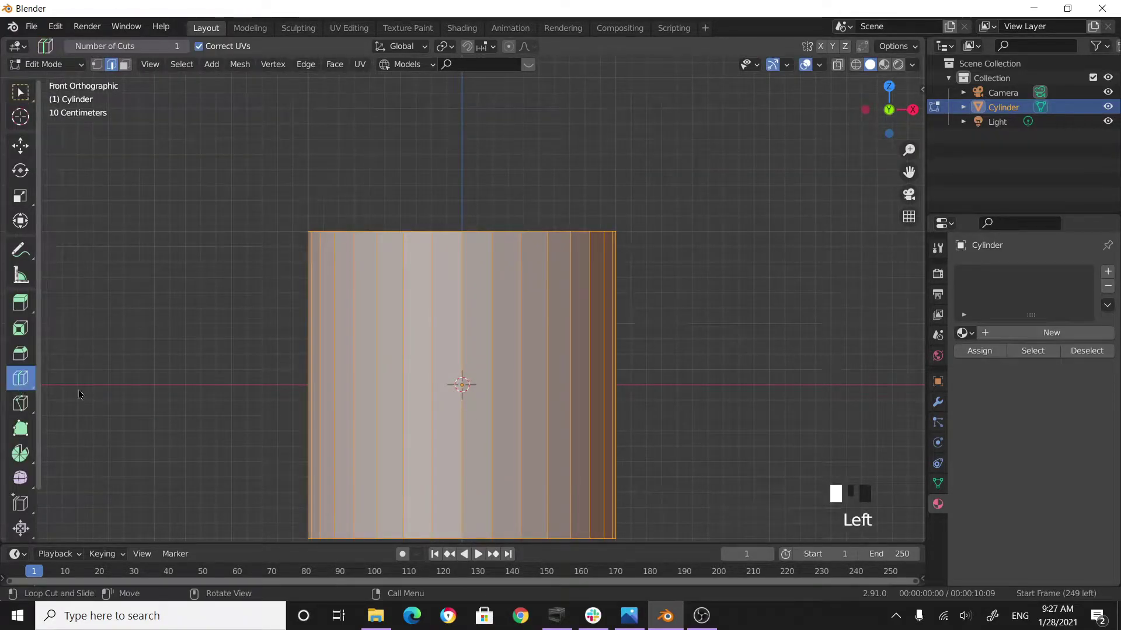
{"action": "left_click_drag", "start_coordinate": [373, 384], "coordinate": [366, 233]}
{"action": "scroll", "coordinate": [454, 394], "scroll_direction": "down", "scroll_amount": 2}
{"action": "left_click_drag", "start_coordinate": [454, 395], "coordinate": [447, 399]}
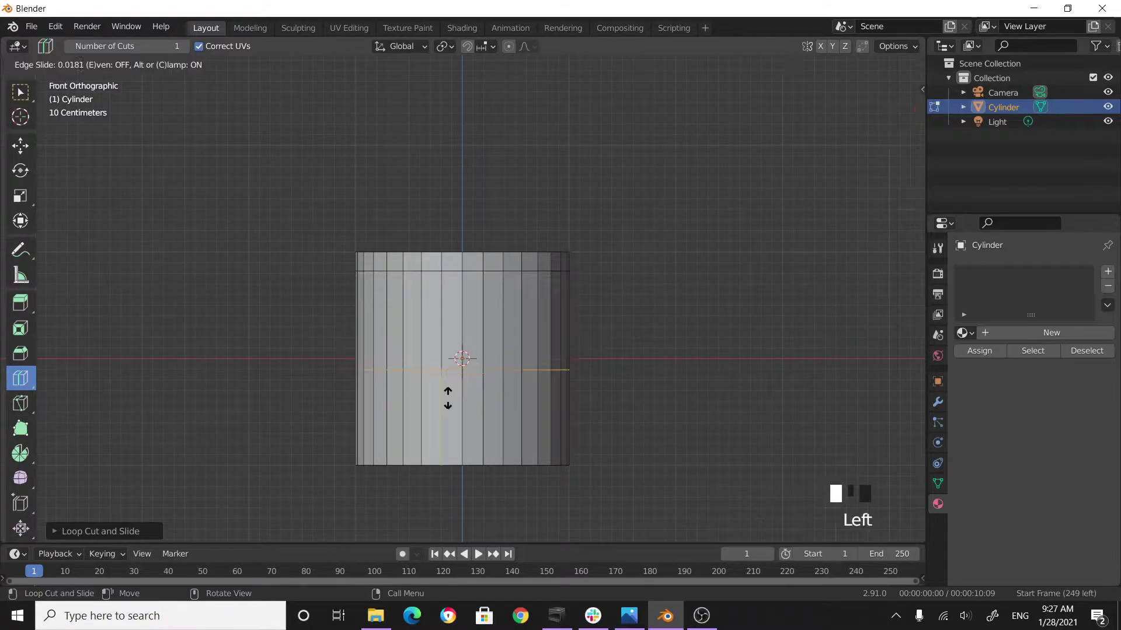
{"action": "left_click_drag", "start_coordinate": [451, 447], "coordinate": [453, 465]}
{"action": "left_click", "coordinate": [125, 65]}
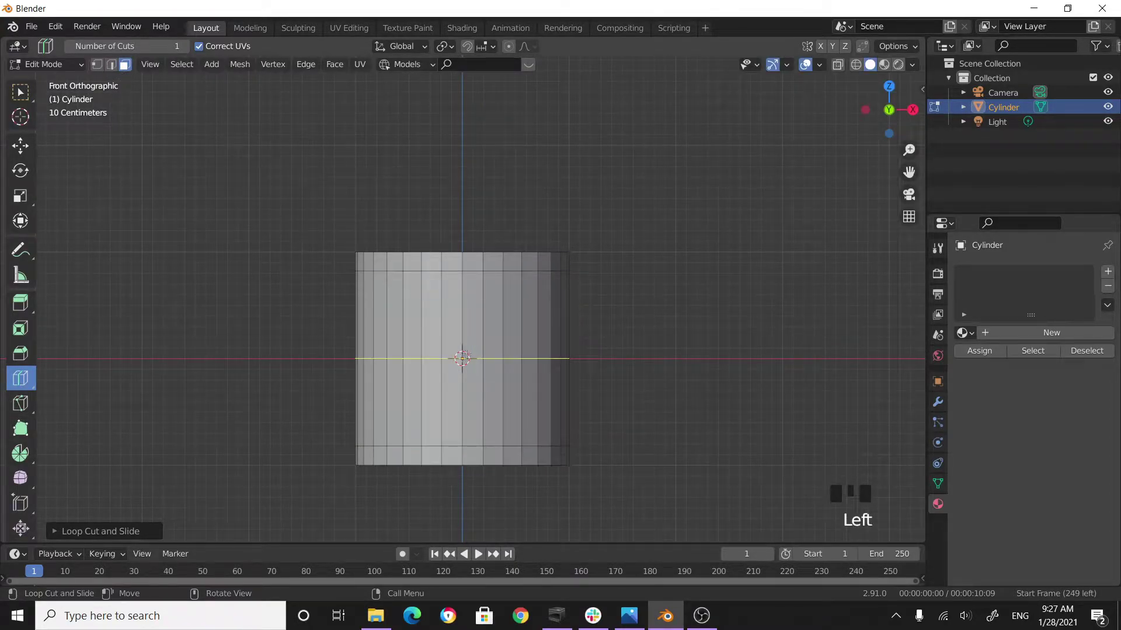
{"action": "left_click", "coordinate": [21, 91]}
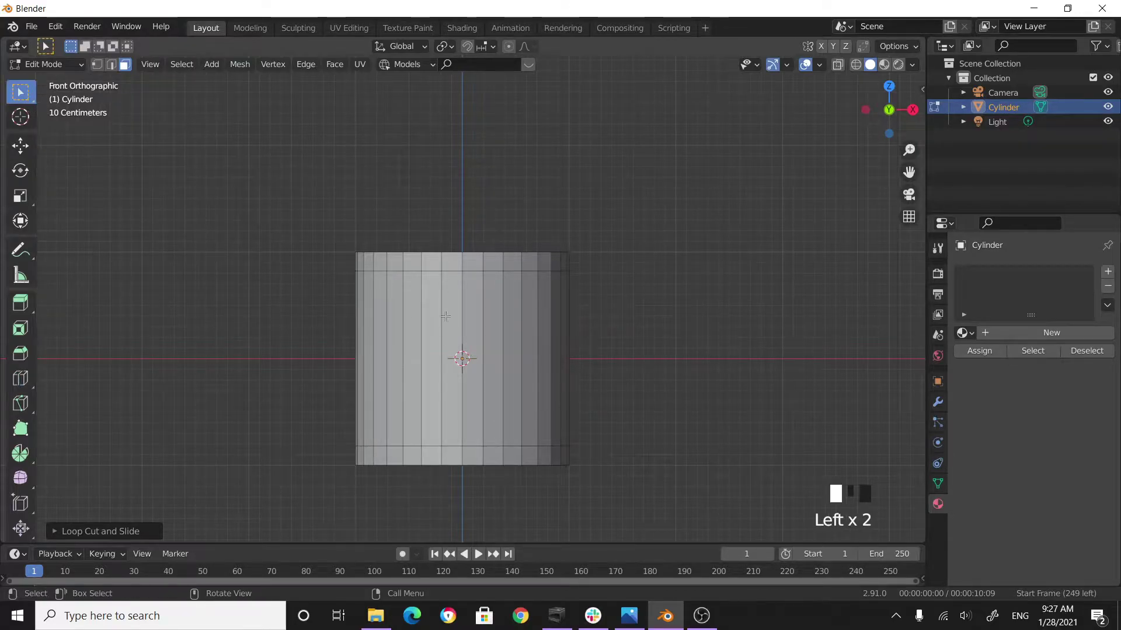
- Extrude the middle band of side faces inward along normals into a thin column
{"action": "left_click", "coordinate": [463, 341], "text": "alt"}
{"action": "middle_click_drag", "start_coordinate": [676, 370], "coordinate": [512, 434]}
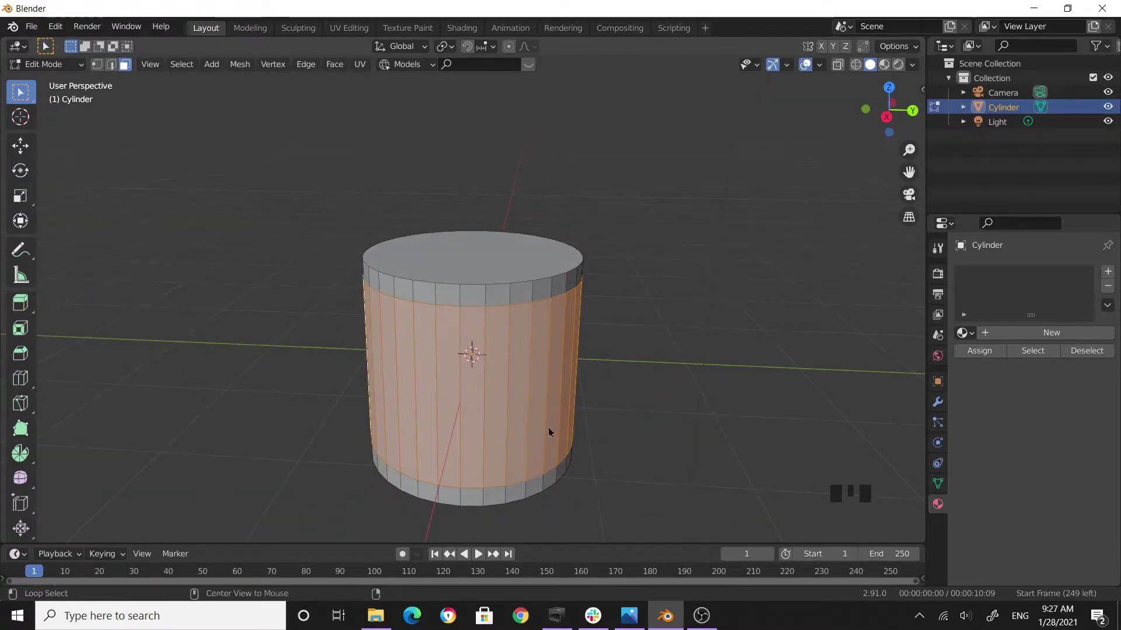
{"action": "key", "text": "alt+e"}
{"action": "left_click", "coordinate": [508, 427]}
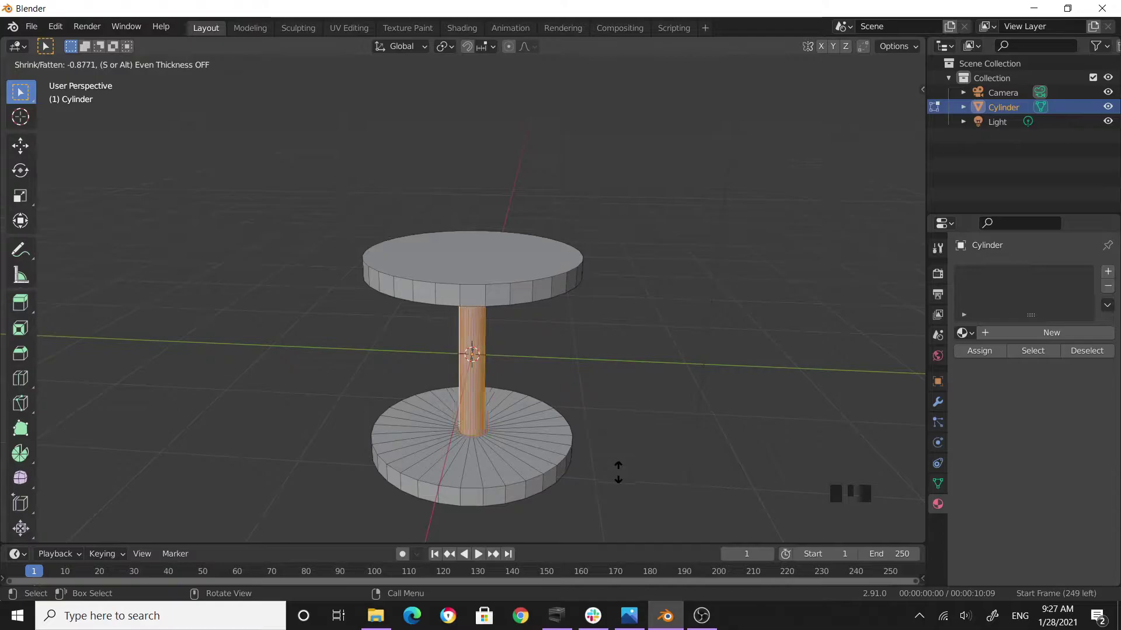
{"action": "left_click", "coordinate": [617, 467]}
{"action": "scroll", "coordinate": [548, 370], "scroll_direction": "up", "scroll_amount": 4}
{"action": "middle_click_drag", "start_coordinate": [548, 370], "coordinate": [145, 175]}
- Inset the top disc face twice, leaving a small central face
{"action": "left_click", "coordinate": [120, 74]}
{"action": "left_click", "coordinate": [568, 317]}
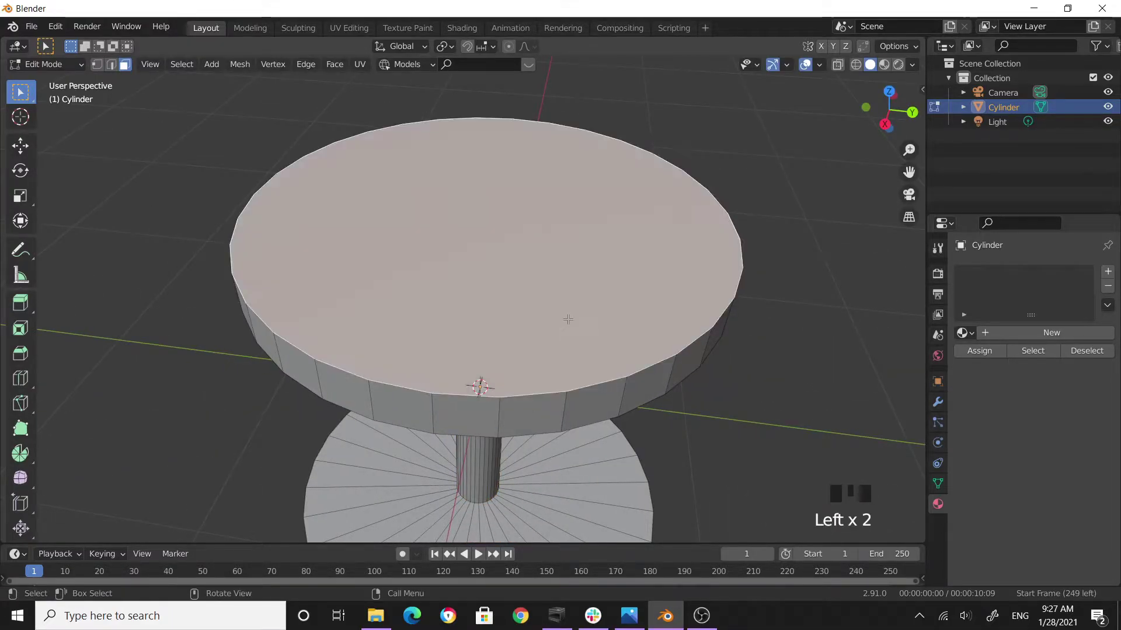
{"action": "middle_click_drag", "start_coordinate": [568, 318], "coordinate": [677, 341]}
{"action": "key", "text": "i"}
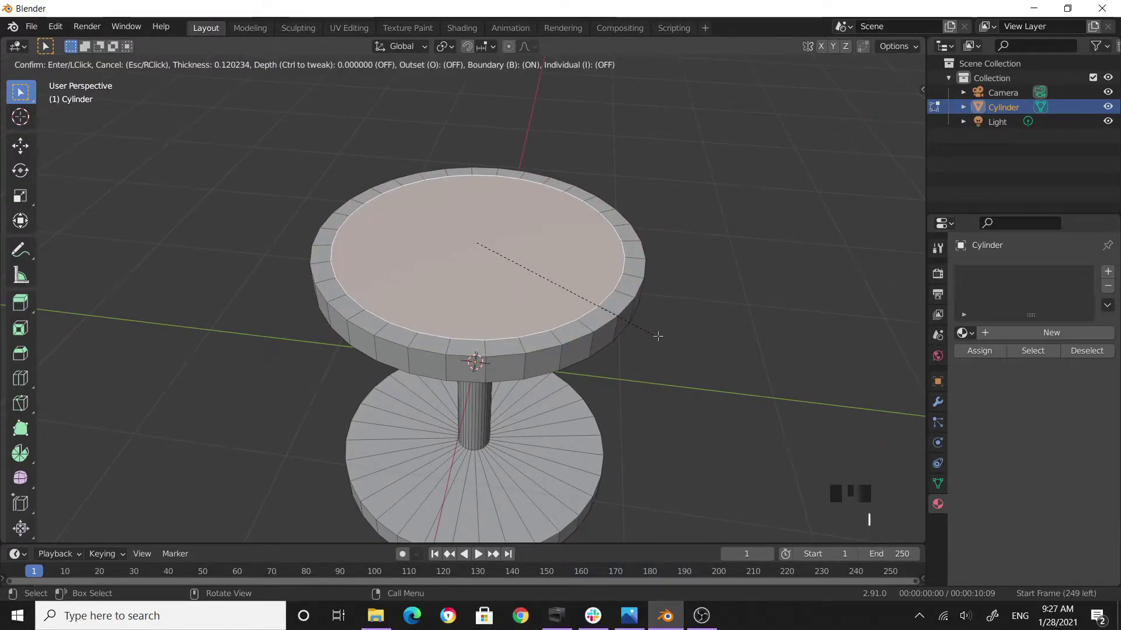
{"action": "left_click", "coordinate": [653, 325]}
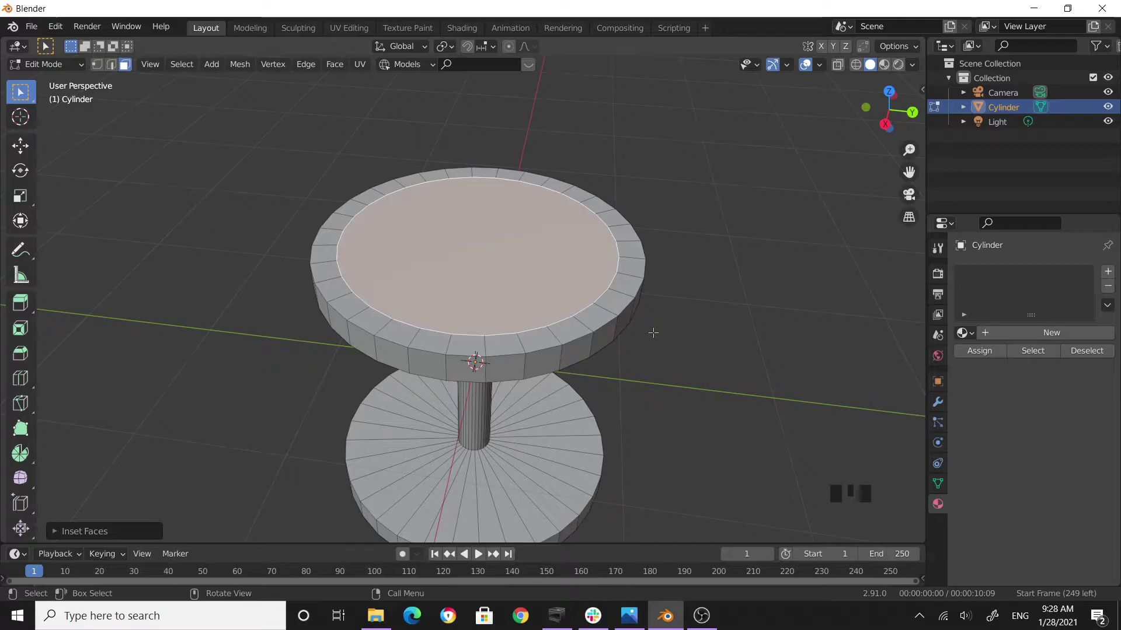
{"action": "key", "text": "i"}
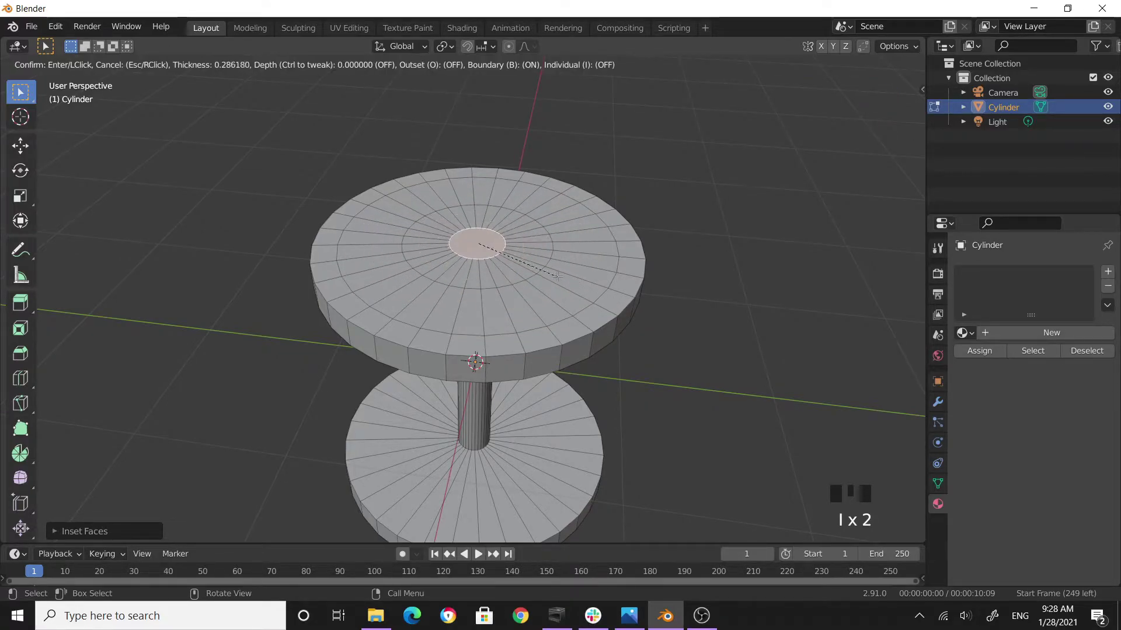
{"action": "left_click", "coordinate": [634, 353]}
- Inset the bottom disc face once from below
{"action": "middle_click_drag", "start_coordinate": [634, 352], "coordinate": [660, 362]}
{"action": "scroll", "coordinate": [666, 365], "scroll_direction": "up", "scroll_amount": 1}
{"action": "scroll", "coordinate": [671, 368], "scroll_direction": "down", "scroll_amount": 3}
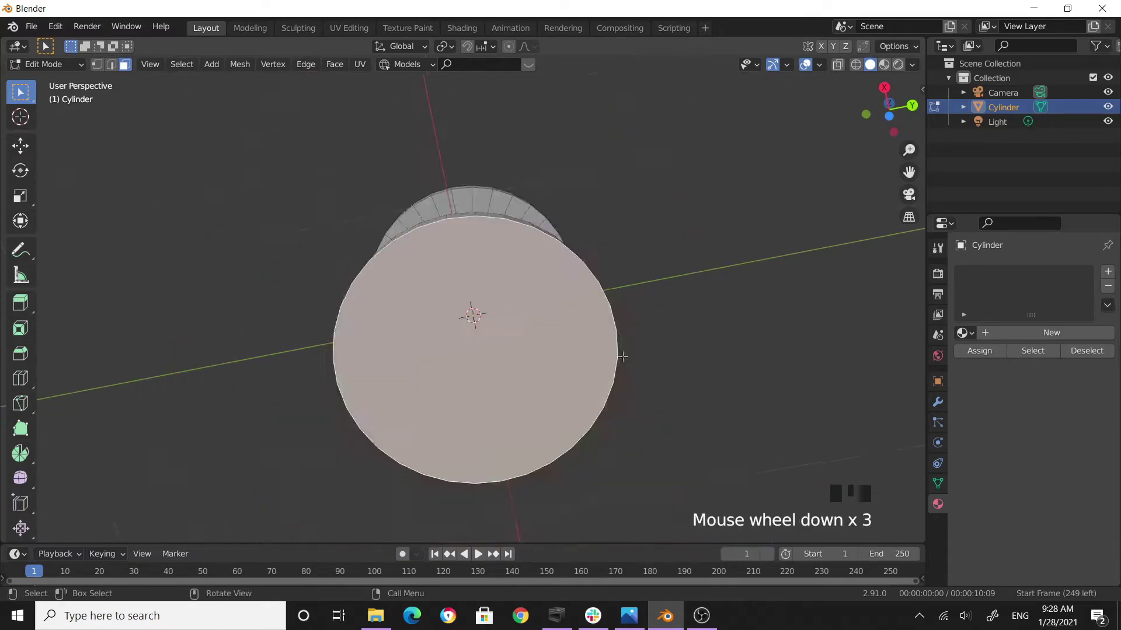
{"action": "key", "text": "i"}
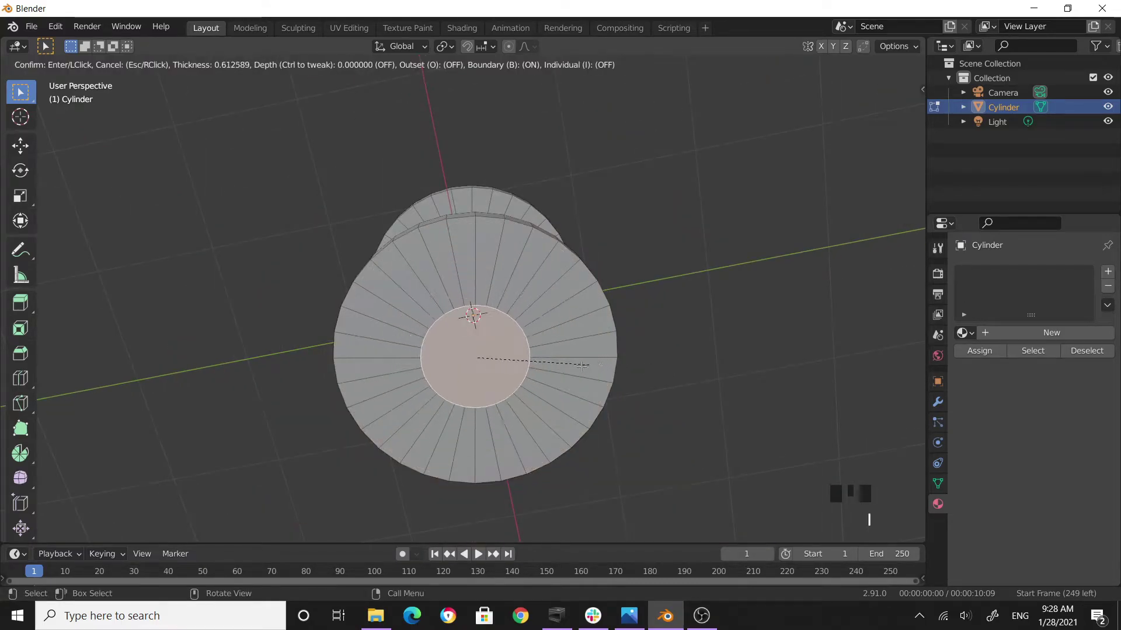
{"action": "left_click", "coordinate": [680, 370]}
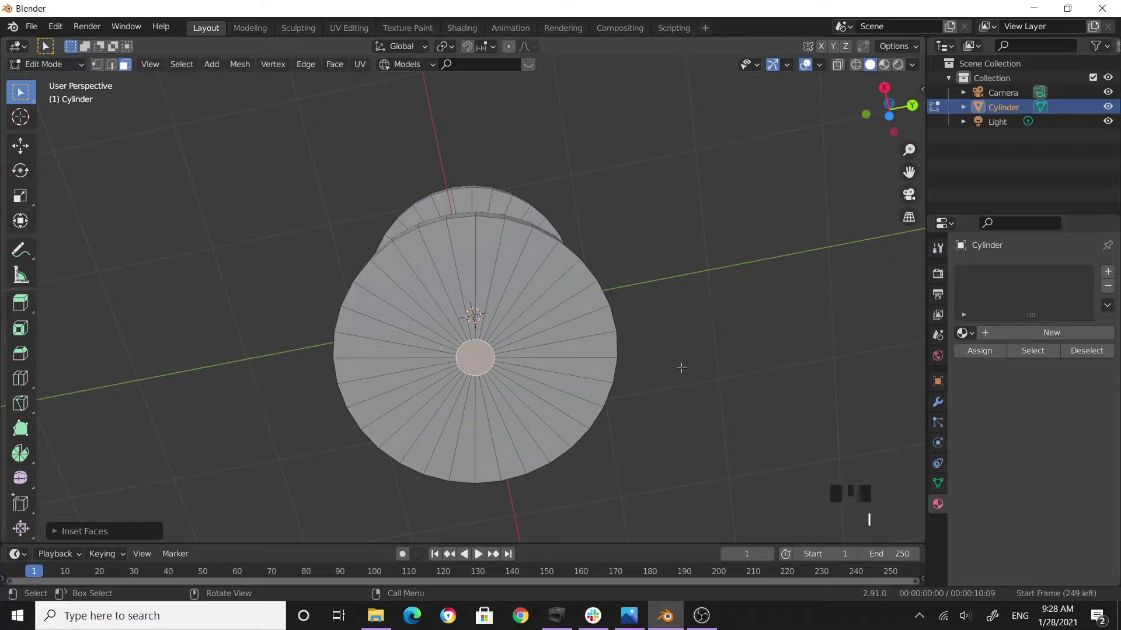
{"action": "middle_click_drag", "start_coordinate": [680, 370], "coordinate": [632, 467]}
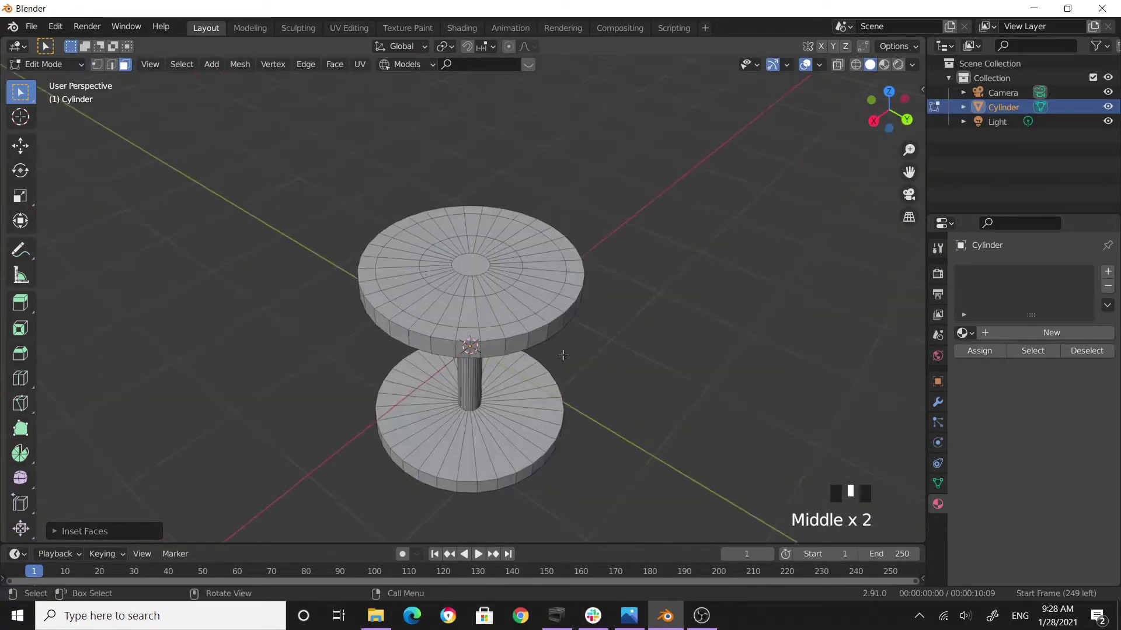
- From top view, select the rear arc of outer-ring faces on the seat
{"action": "middle_click_drag", "start_coordinate": [564, 356], "coordinate": [657, 302]}
{"action": "key", "text": "KP_7"}
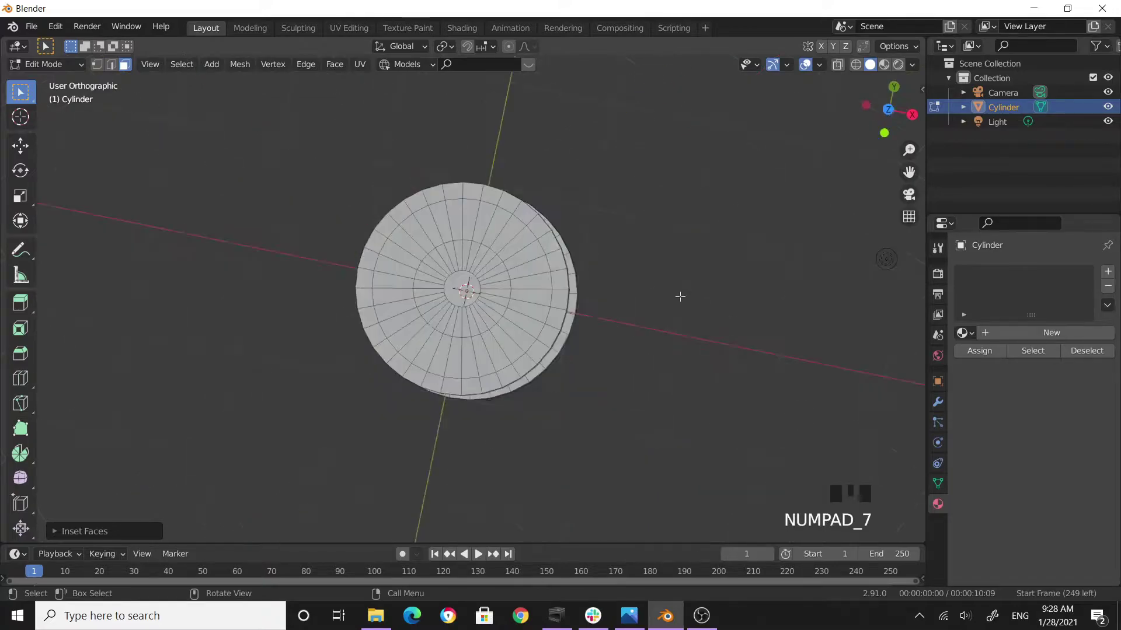
{"action": "scroll", "coordinate": [620, 278], "scroll_direction": "up", "scroll_amount": 4}
{"action": "scroll", "coordinate": [247, 228], "scroll_direction": "down", "scroll_amount": 3}
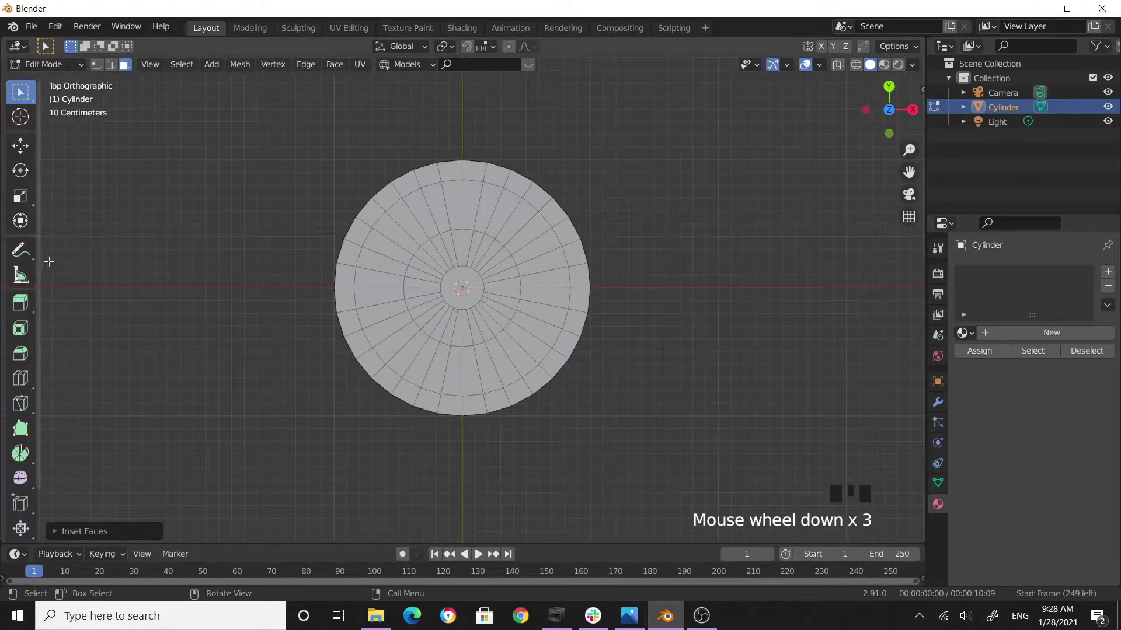
{"action": "left_click", "coordinate": [420, 290]}
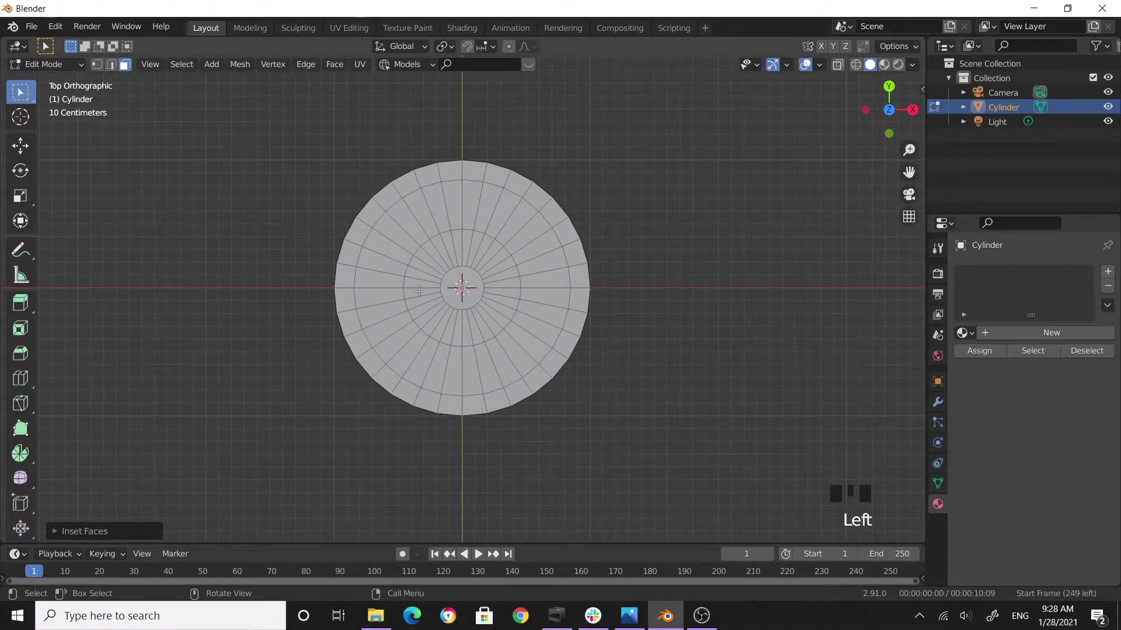
{"action": "left_click", "coordinate": [368, 237]}
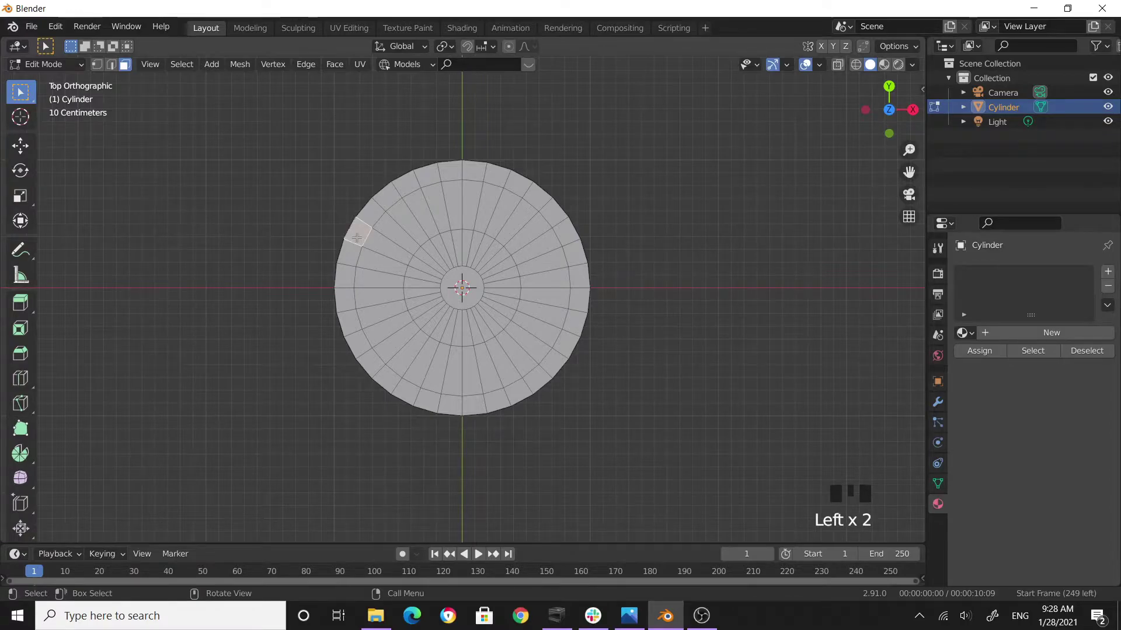
{"action": "left_click", "coordinate": [377, 205], "text": "shift"}
{"action": "left_click", "coordinate": [393, 190], "text": "shift"}
{"action": "left_click", "coordinate": [411, 180], "text": "shift"}
{"action": "left_click", "coordinate": [435, 173], "text": "shift"}
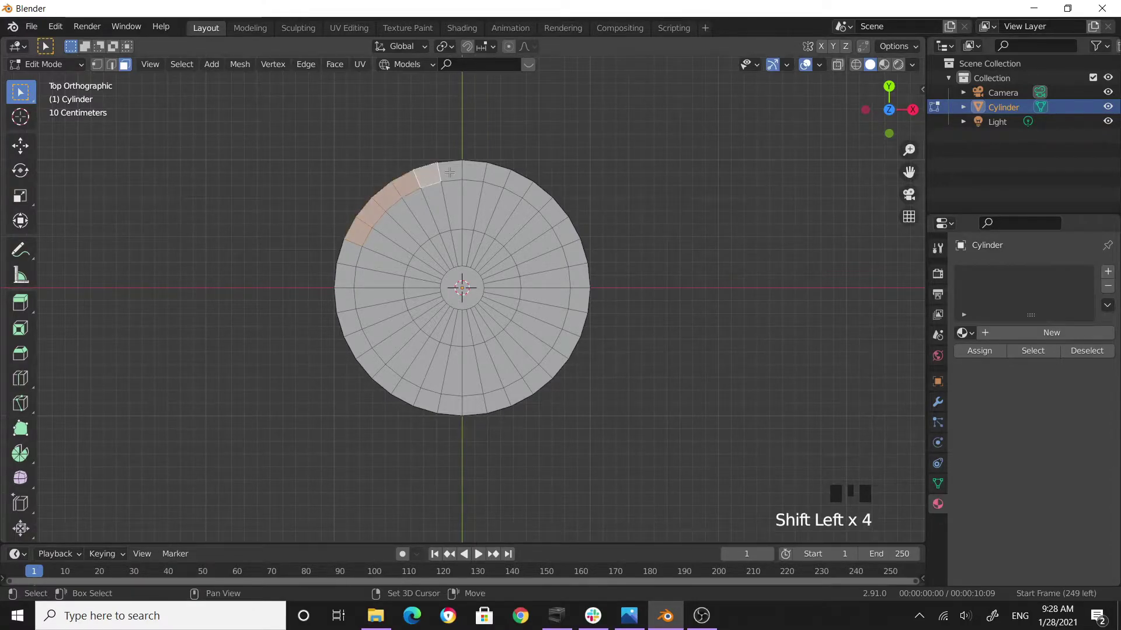
{"action": "left_click", "coordinate": [449, 173], "text": "shift"}
{"action": "left_click", "coordinate": [474, 171], "text": "shift"}
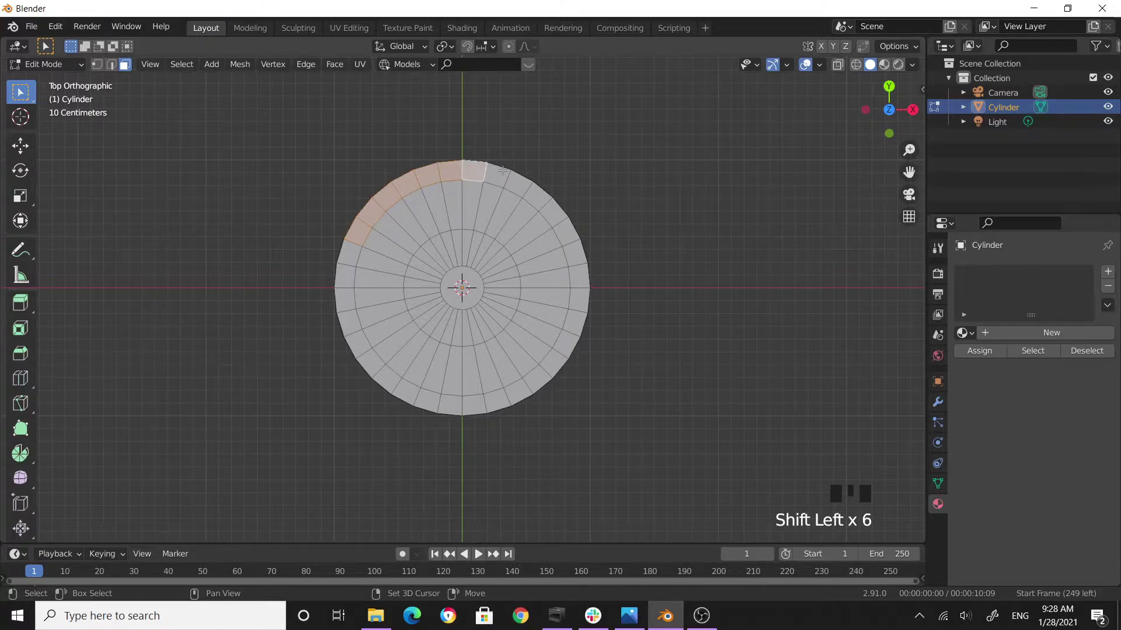
{"action": "left_click", "coordinate": [500, 173], "text": "shift"}
{"action": "left_click", "coordinate": [519, 184], "text": "shift"}
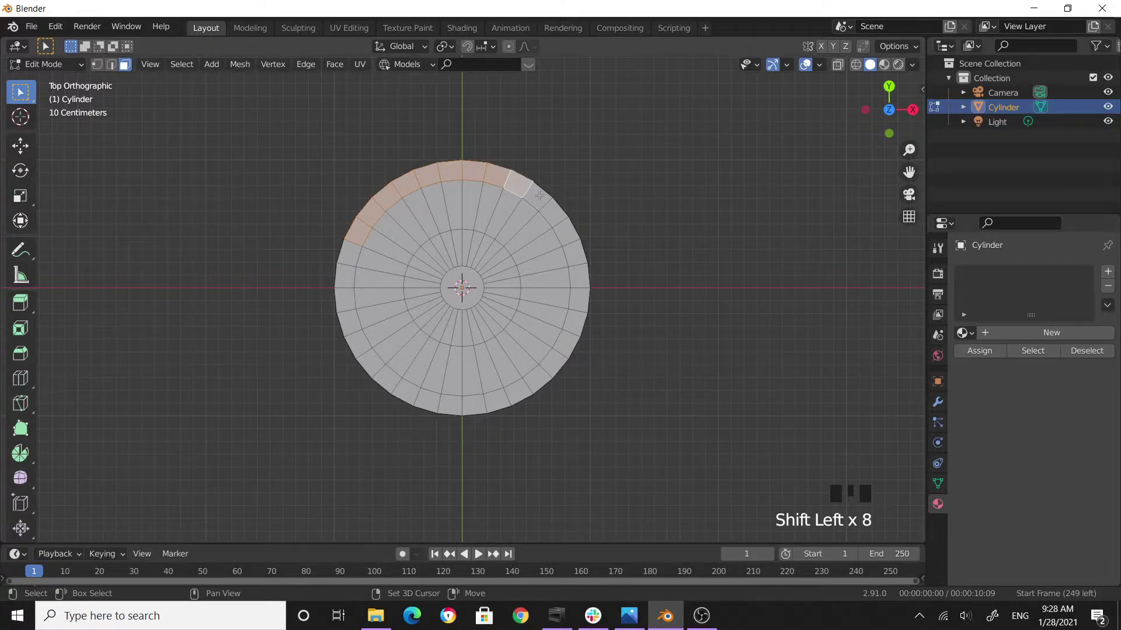
{"action": "left_click", "coordinate": [538, 198], "text": "shift"}
{"action": "left_click", "coordinate": [558, 219], "text": "shift"}
{"action": "left_click", "coordinate": [568, 234], "text": "shift"}
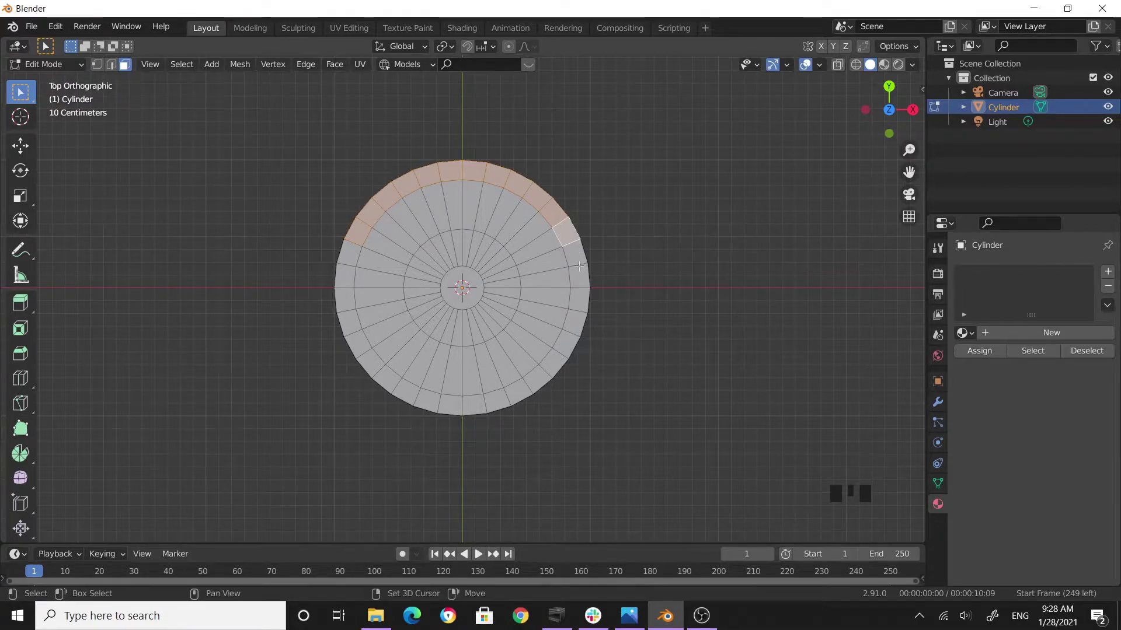
{"action": "left_click", "coordinate": [579, 266], "text": "shift"}
{"action": "left_click", "coordinate": [574, 253], "text": "shift"}
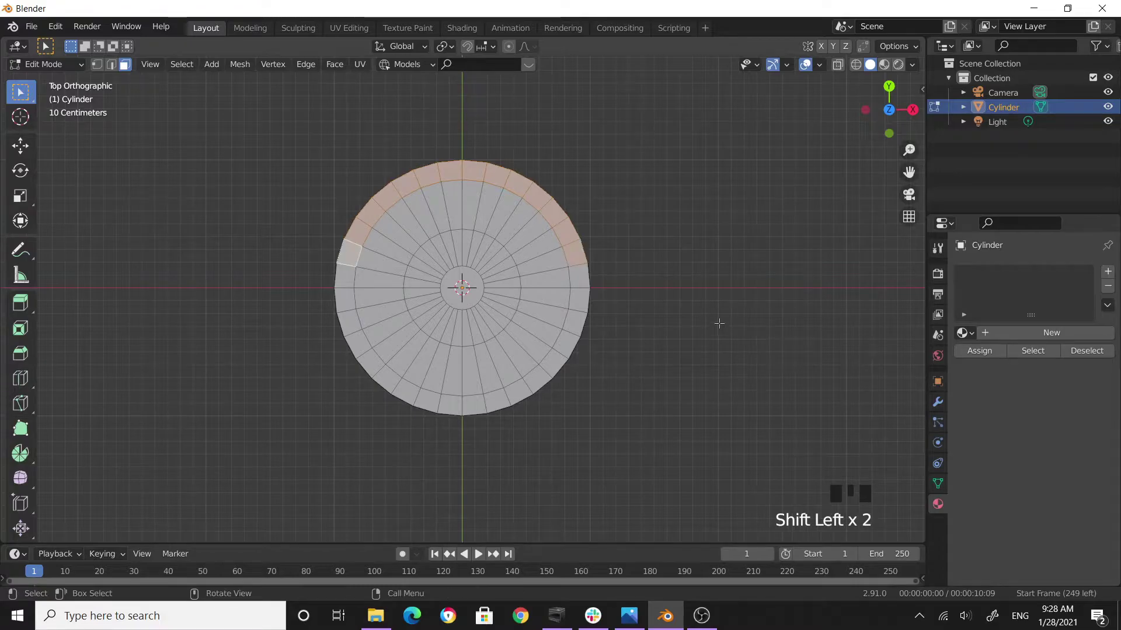
- Extrude the selected rim faces upward into a tall backrest, then return to Object Mode
{"action": "middle_click_drag", "start_coordinate": [718, 320], "coordinate": [696, 253]}
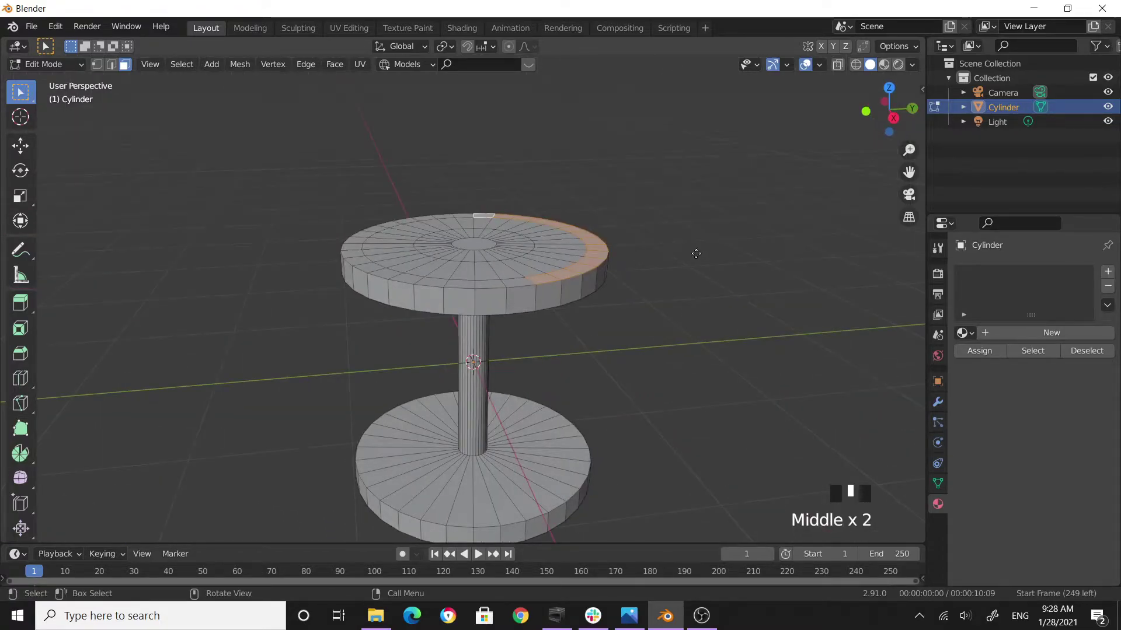
{"action": "key", "text": "e"}
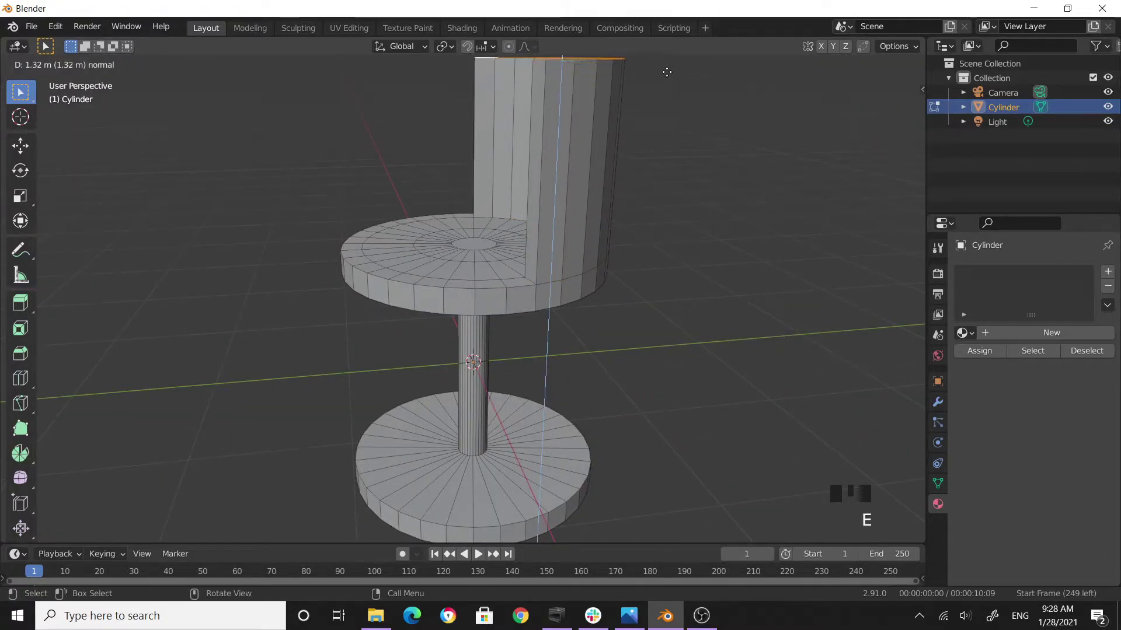
{"action": "left_click", "coordinate": [667, 72]}
{"action": "middle_click_drag", "start_coordinate": [693, 170], "coordinate": [656, 307]}
{"action": "scroll", "coordinate": [536, 318], "scroll_direction": "up", "scroll_amount": 4}
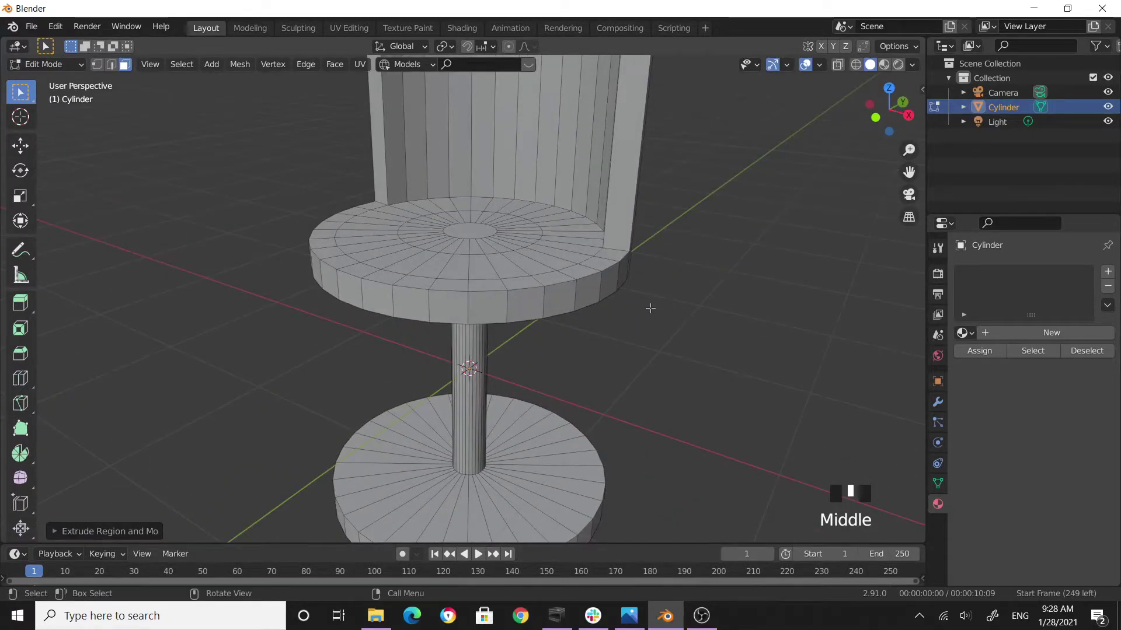
{"action": "key", "text": "Tab"}
- Add a level 2 Subdivision Surface to the chair with Ctrl+2
{"action": "scroll", "coordinate": [683, 320], "scroll_direction": "down", "scroll_amount": 2}
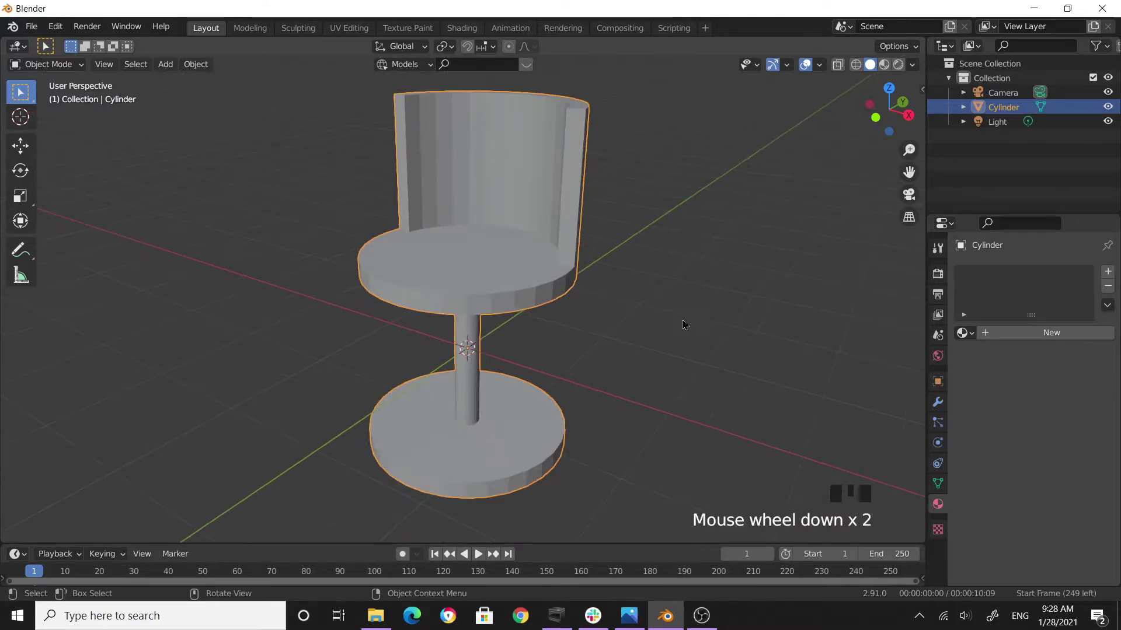
{"action": "key", "text": "ctrl+2"}
{"action": "middle_click_drag", "start_coordinate": [613, 310], "coordinate": [509, 296]}
{"action": "scroll", "coordinate": [596, 250], "scroll_direction": "up", "scroll_amount": 2}
{"action": "scroll", "coordinate": [595, 250], "scroll_direction": "down", "scroll_amount": 3}
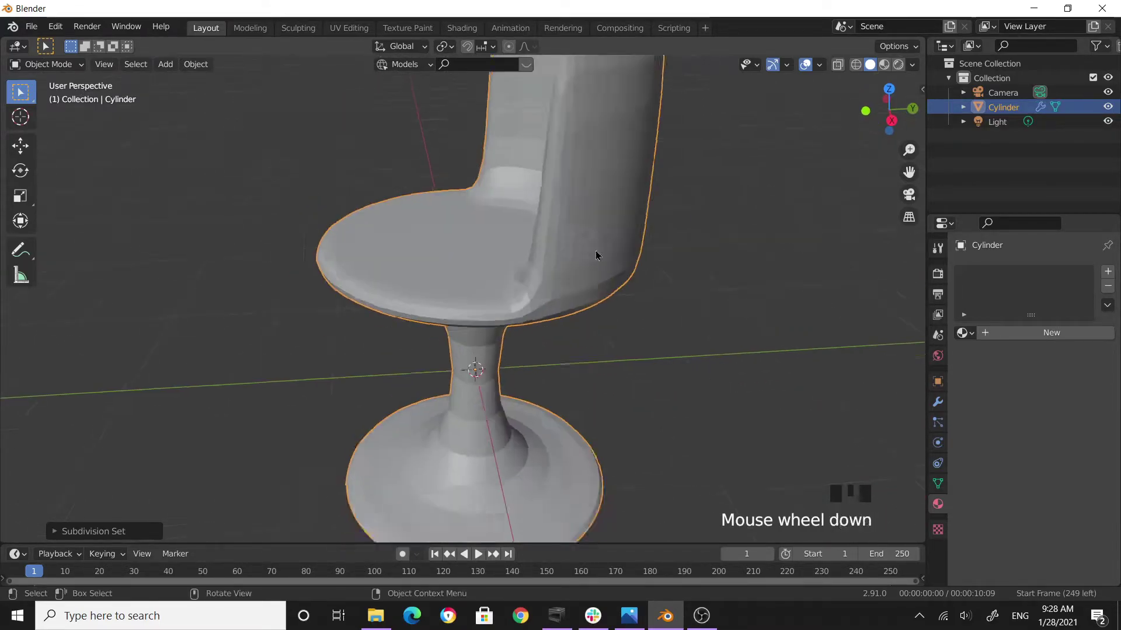
{"action": "middle_click_drag", "start_coordinate": [596, 251], "coordinate": [648, 320]}
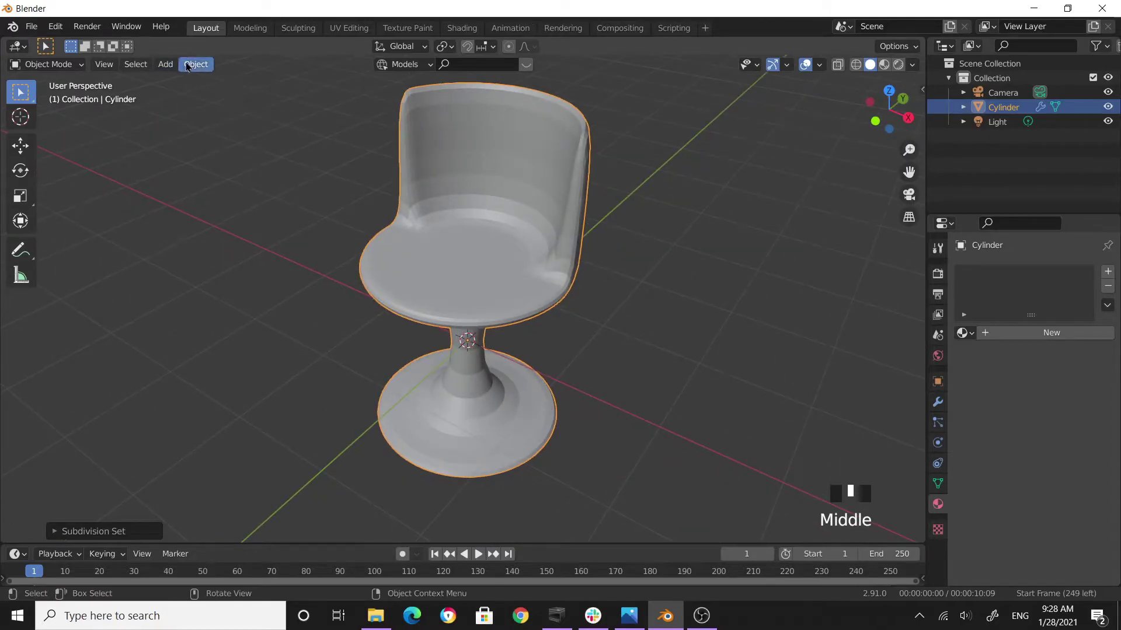
{"action": "left_click", "coordinate": [507, 165]}
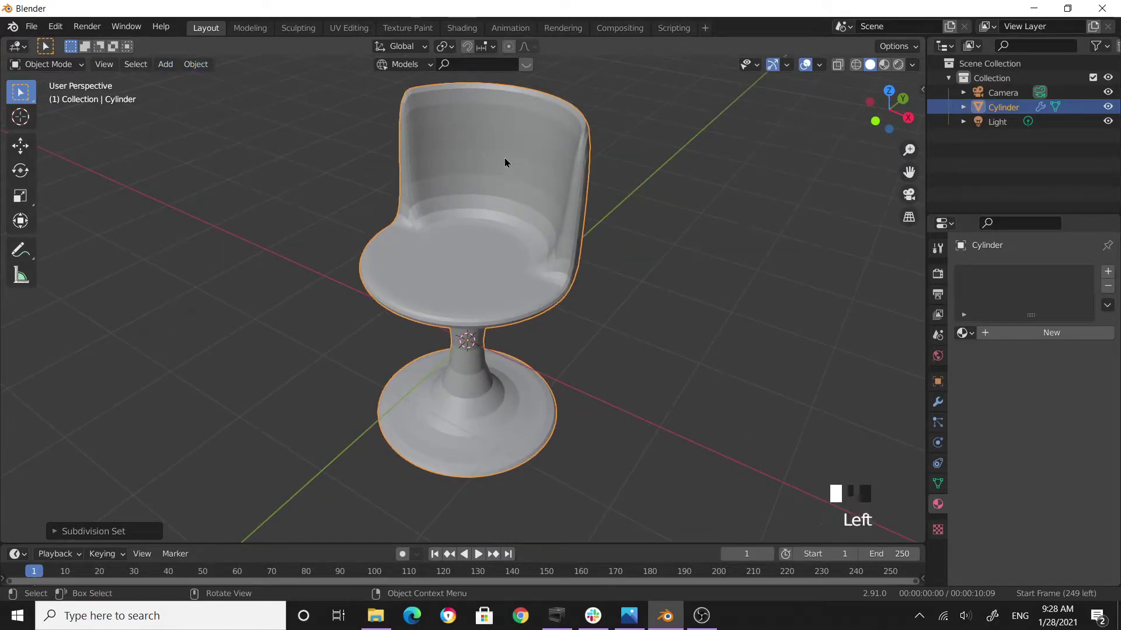
- Apply Shade Smooth to the chair from the Object menu
{"action": "left_click", "coordinate": [198, 64]}
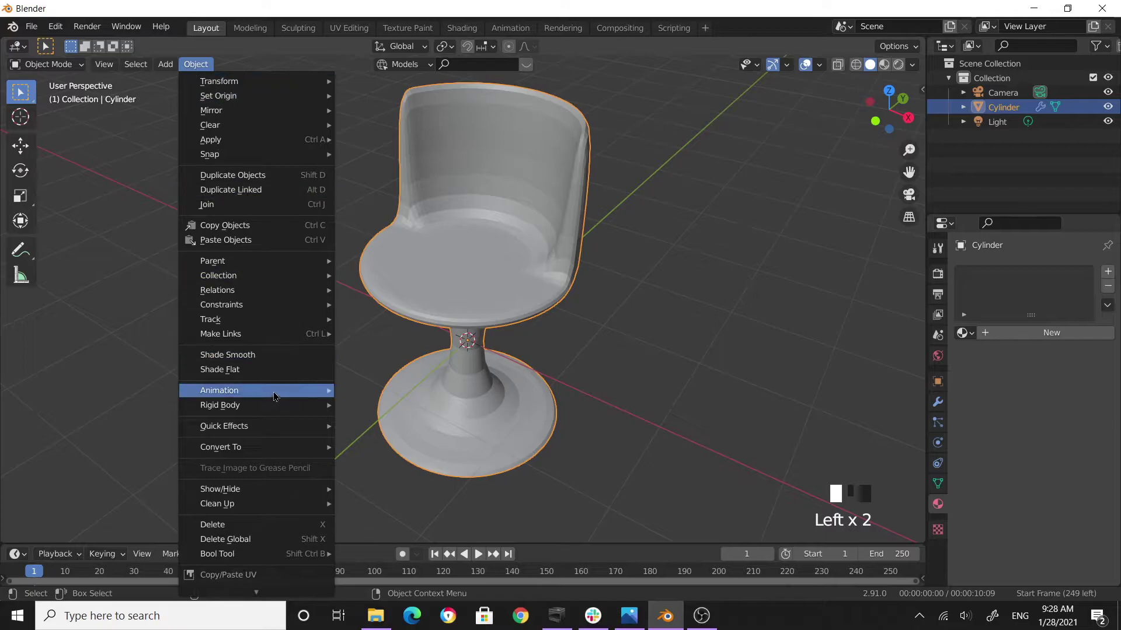
{"action": "left_click", "coordinate": [229, 355]}
{"action": "middle_click_drag", "start_coordinate": [741, 293], "coordinate": [557, 260]}
{"action": "scroll", "coordinate": [621, 306], "scroll_direction": "up", "scroll_amount": 2}
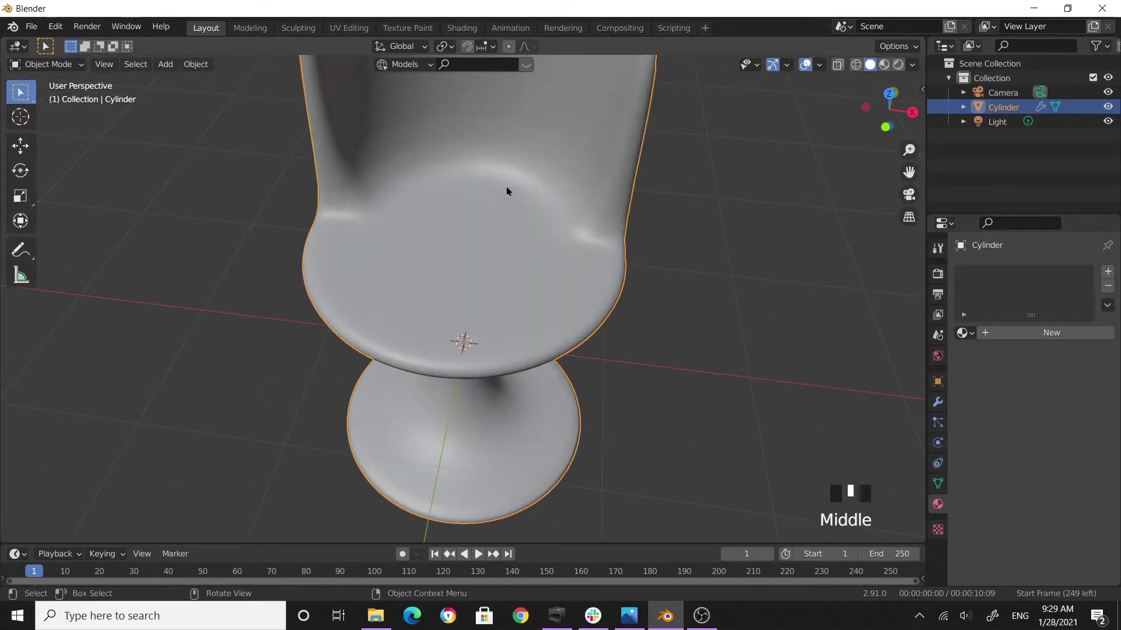
{"action": "scroll", "coordinate": [656, 254], "scroll_direction": "down", "scroll_amount": 2}
{"action": "middle_click_drag", "start_coordinate": [656, 253], "coordinate": [634, 215]}
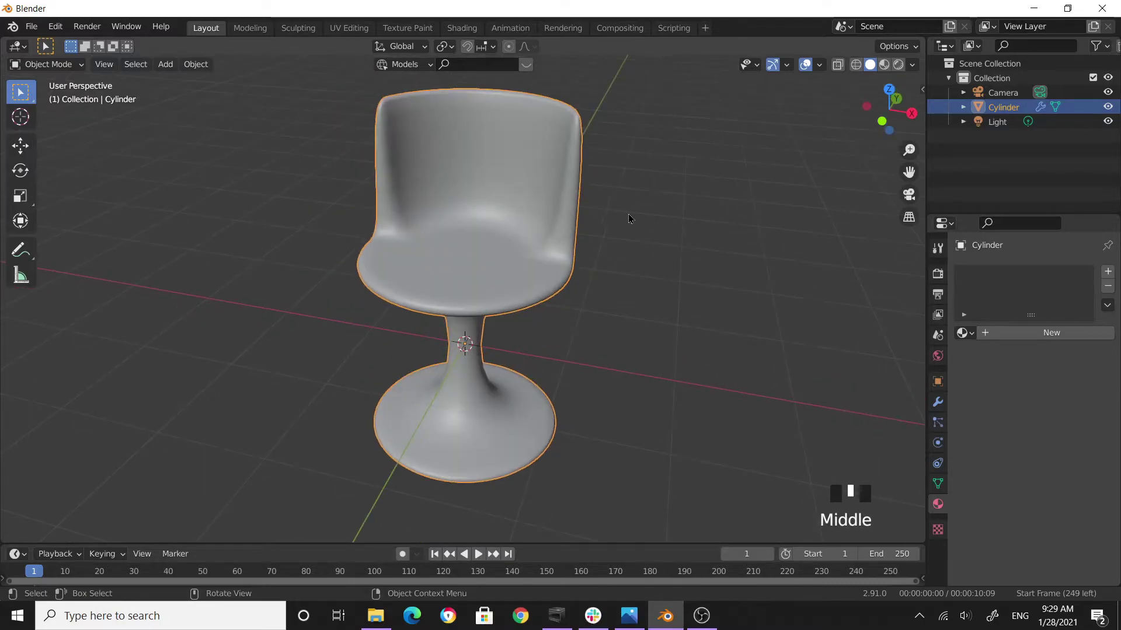
- In Edit Mode, loop-cut a new edge loop across the backrest just above the seat
{"action": "key", "text": "Tab"}
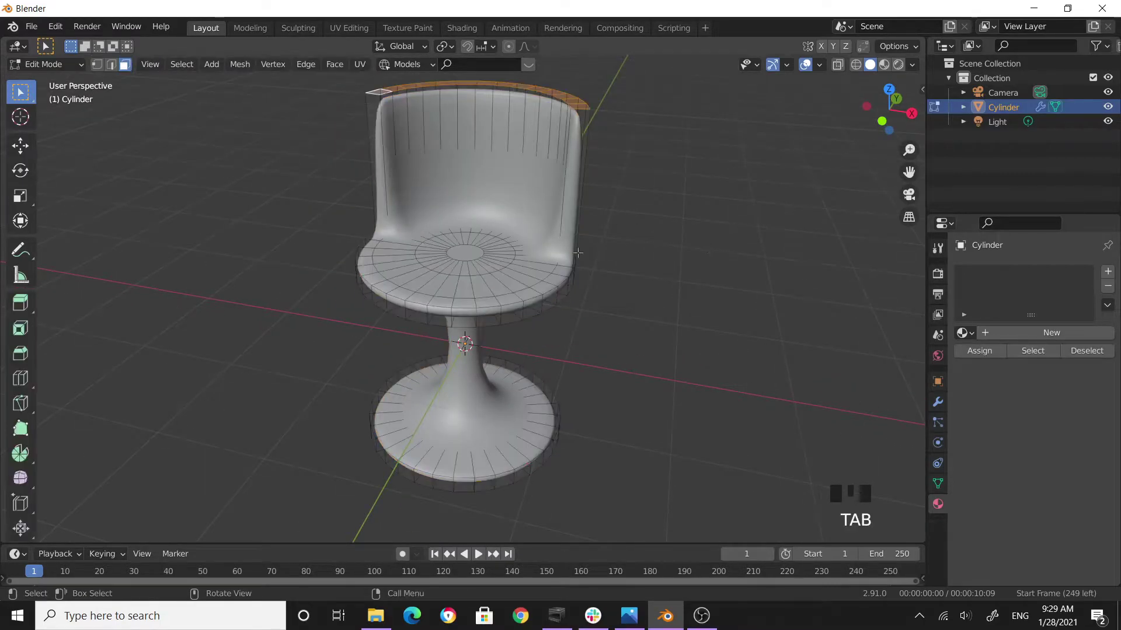
{"action": "left_click", "coordinate": [20, 377]}
{"action": "left_click_drag", "start_coordinate": [426, 181], "coordinate": [421, 215]}
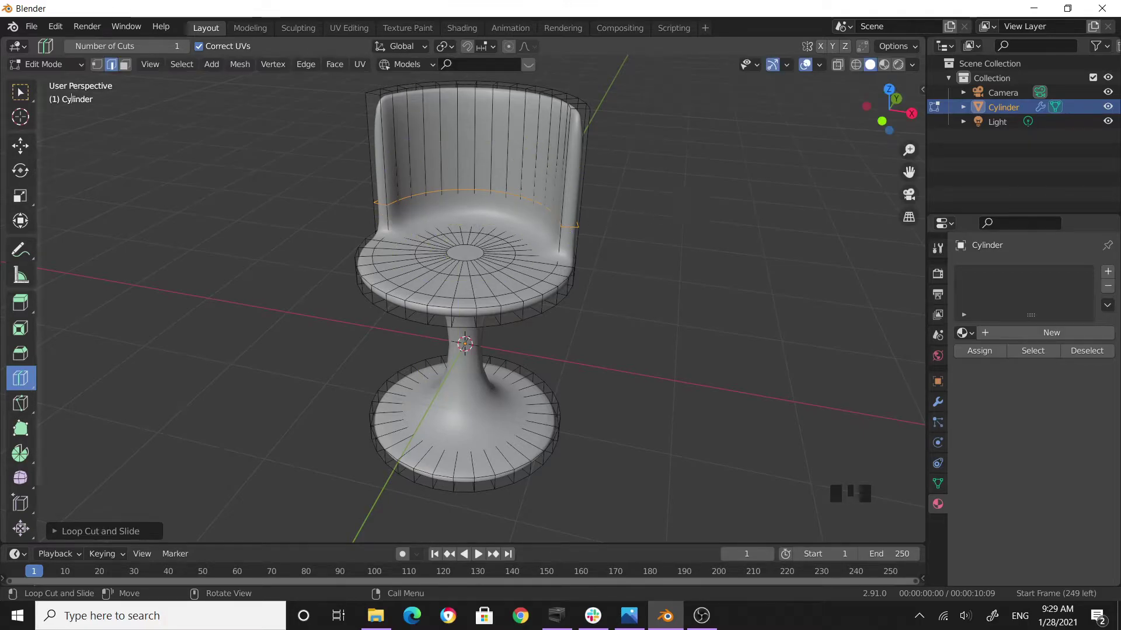
{"action": "left_click", "coordinate": [20, 92]}
{"action": "left_click", "coordinate": [20, 92]}
{"action": "left_click", "coordinate": [322, 228]}
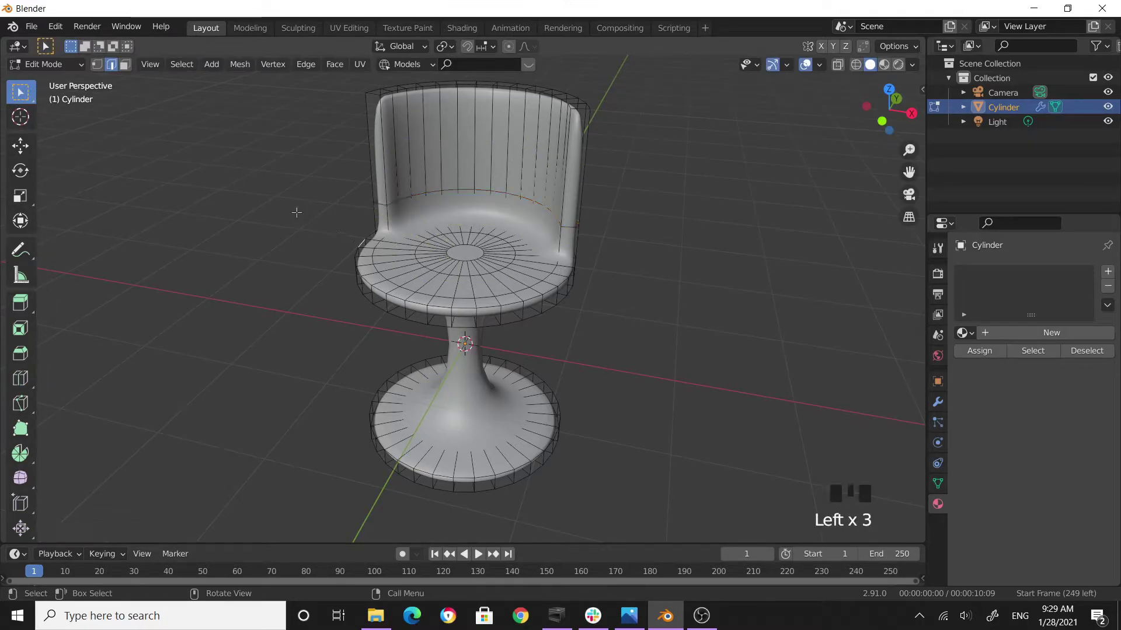
- Check the tightened backrest curve in Object Mode, then return to Edit Mode
{"action": "key", "text": "Tab"}
{"action": "scroll", "coordinate": [486, 225], "scroll_direction": "up", "scroll_amount": 3}
{"action": "scroll", "coordinate": [485, 225], "scroll_direction": "down", "scroll_amount": 3}
{"action": "middle_click_drag", "start_coordinate": [486, 225], "coordinate": [661, 315]}
{"action": "scroll", "coordinate": [551, 251], "scroll_direction": "up", "scroll_amount": 2}
{"action": "key", "text": "Tab"}
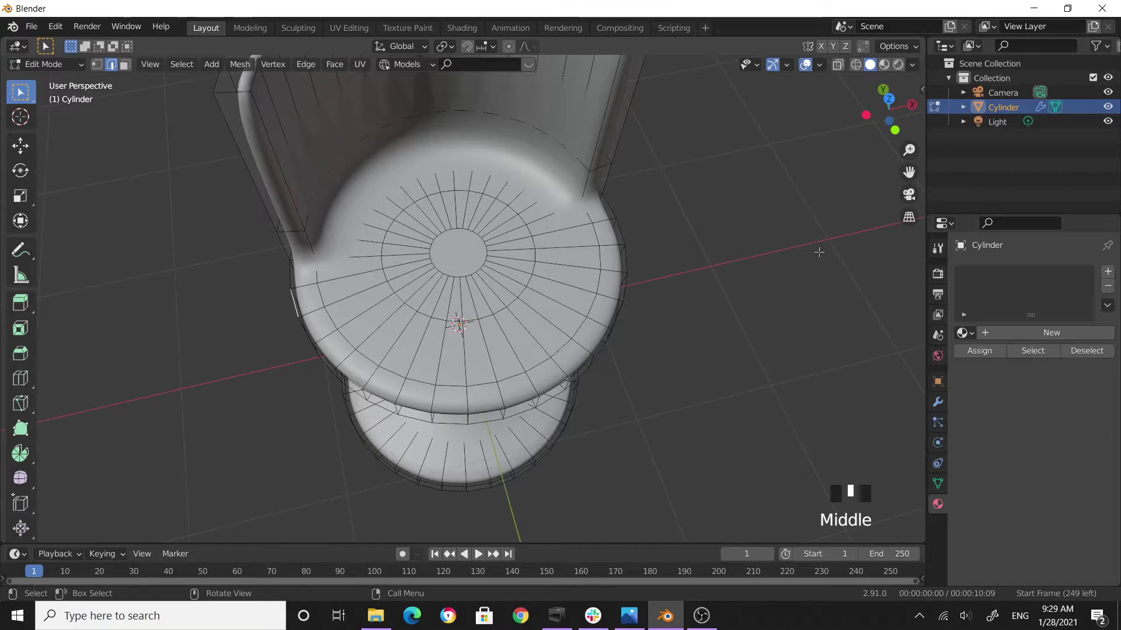
- Show the chair's Subdivision modifier settings: Catmull-Clark, level 2 viewport and render
{"action": "left_click", "coordinate": [937, 404]}
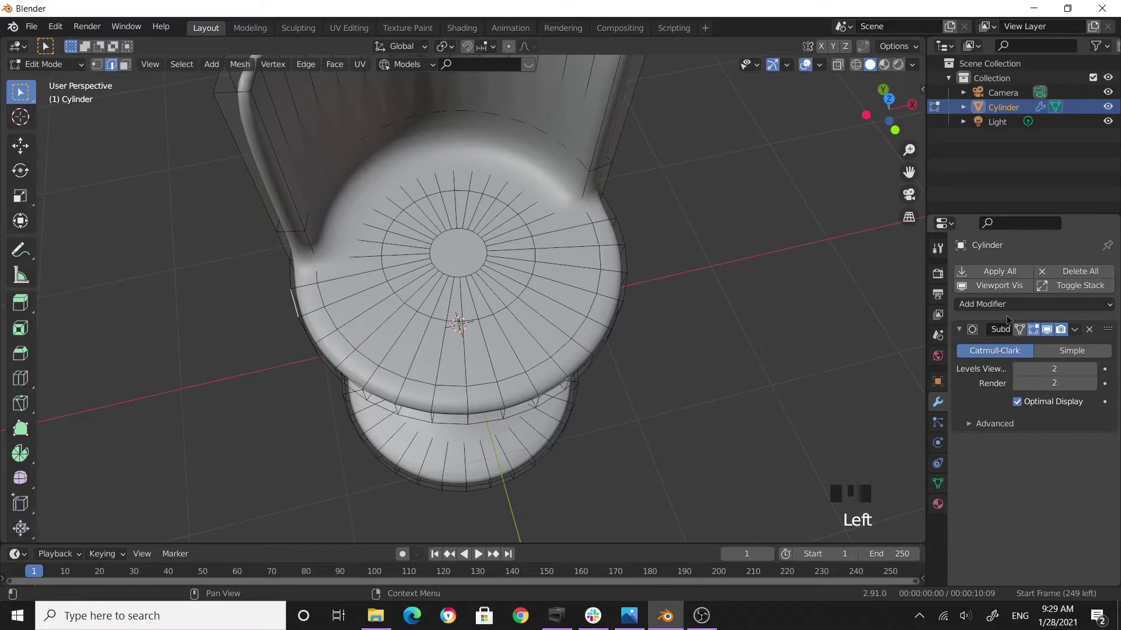
{"action": "scroll", "coordinate": [718, 322], "scroll_direction": "up", "scroll_amount": 2}
{"action": "middle_click_drag", "start_coordinate": [718, 322], "coordinate": [953, 331]}
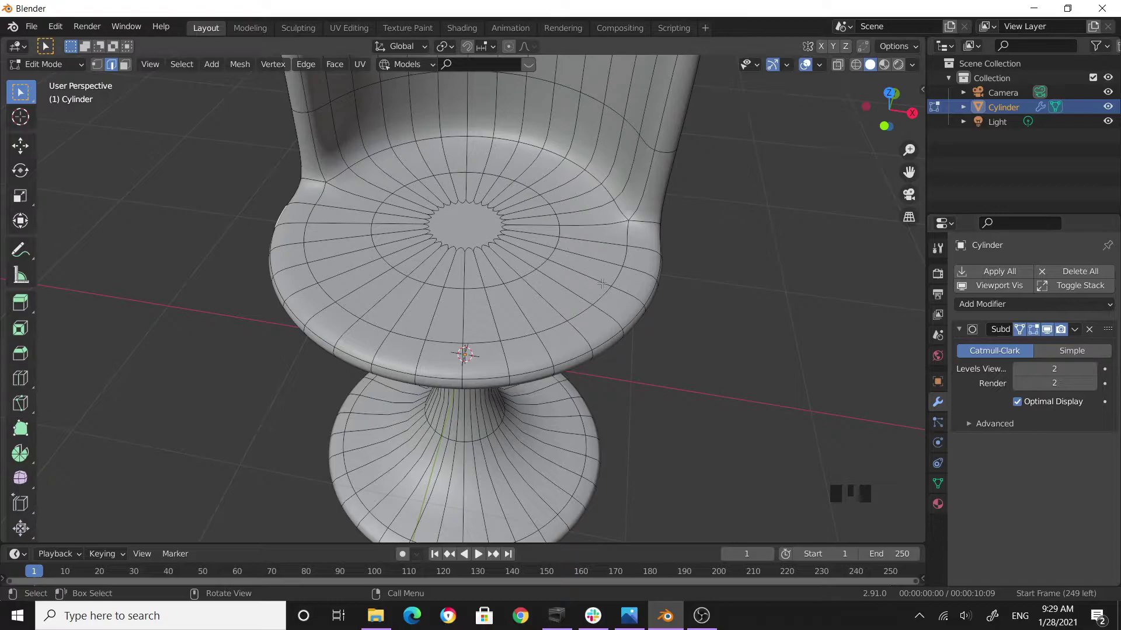
{"action": "scroll", "coordinate": [639, 236], "scroll_direction": "down", "scroll_amount": 1}
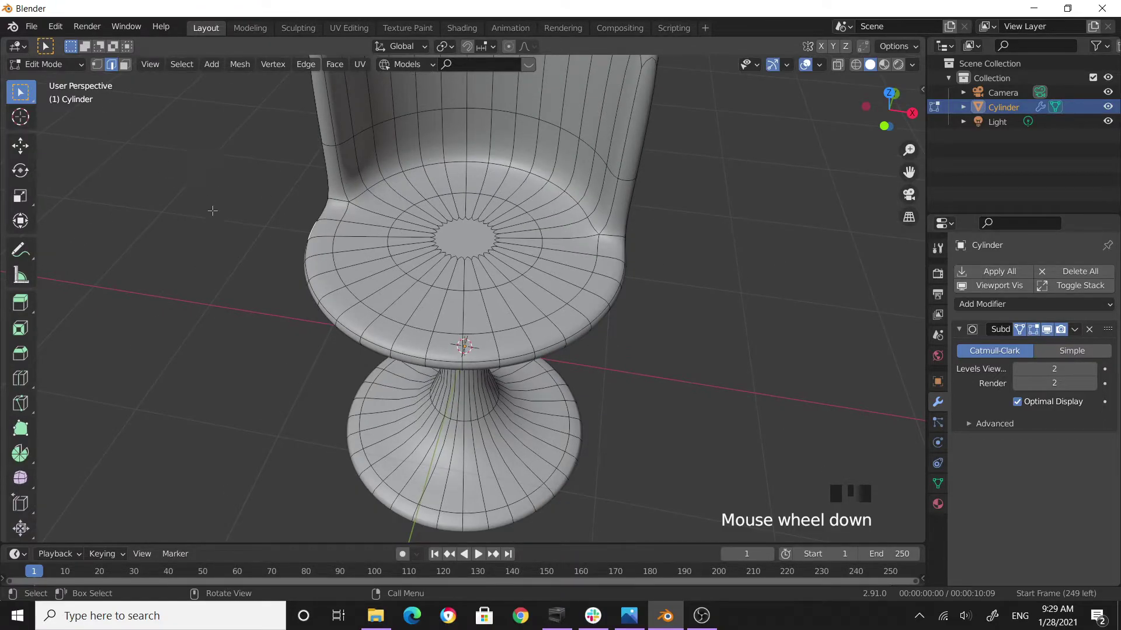
- Look straight down on the seat and circle-select the vertices at its centre
{"action": "left_click", "coordinate": [309, 225]}
{"action": "middle_click_drag", "start_coordinate": [309, 225], "coordinate": [548, 338]}
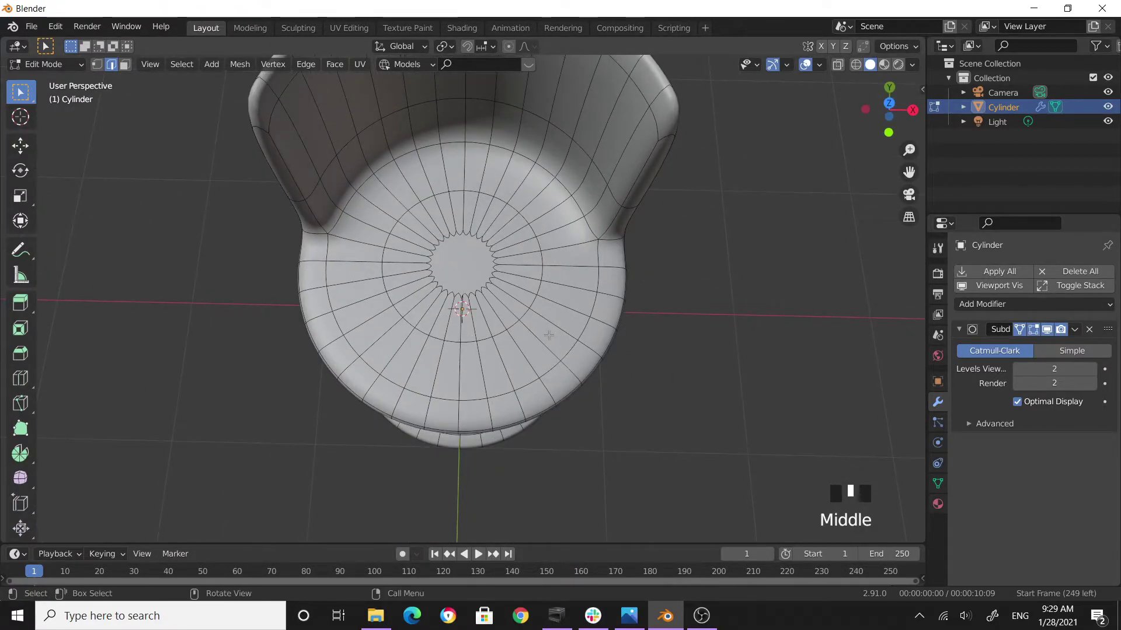
{"action": "key", "text": "c"}
{"action": "left_click", "coordinate": [461, 267]}
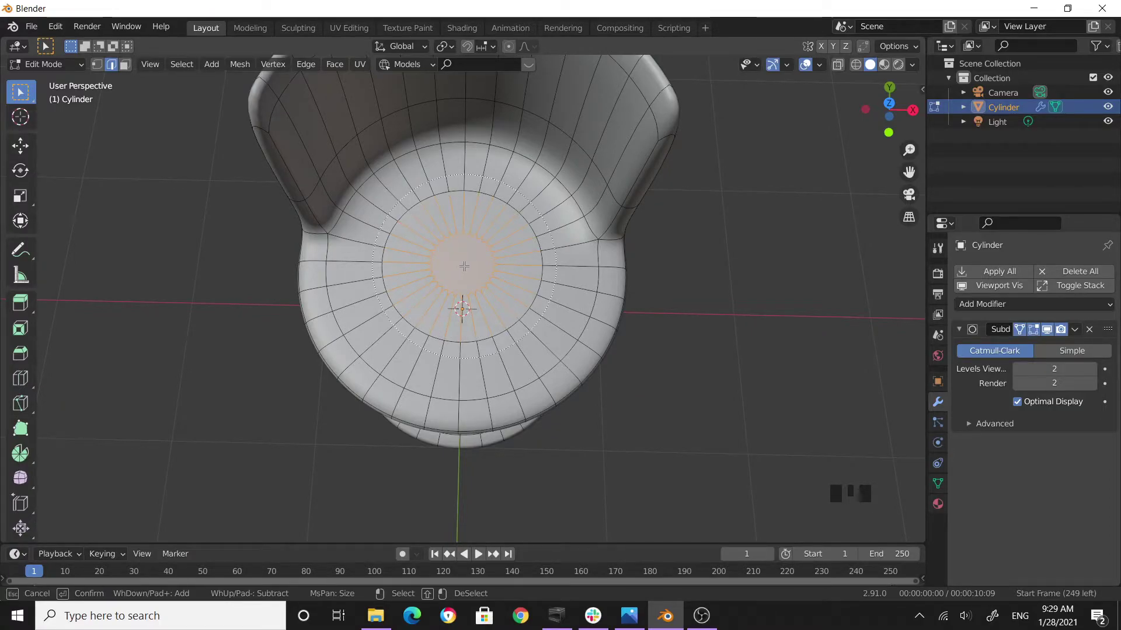
- In face mode, circle-select the seat's top faces
{"action": "right_click", "coordinate": [465, 266]}
{"action": "left_click", "coordinate": [125, 64]}
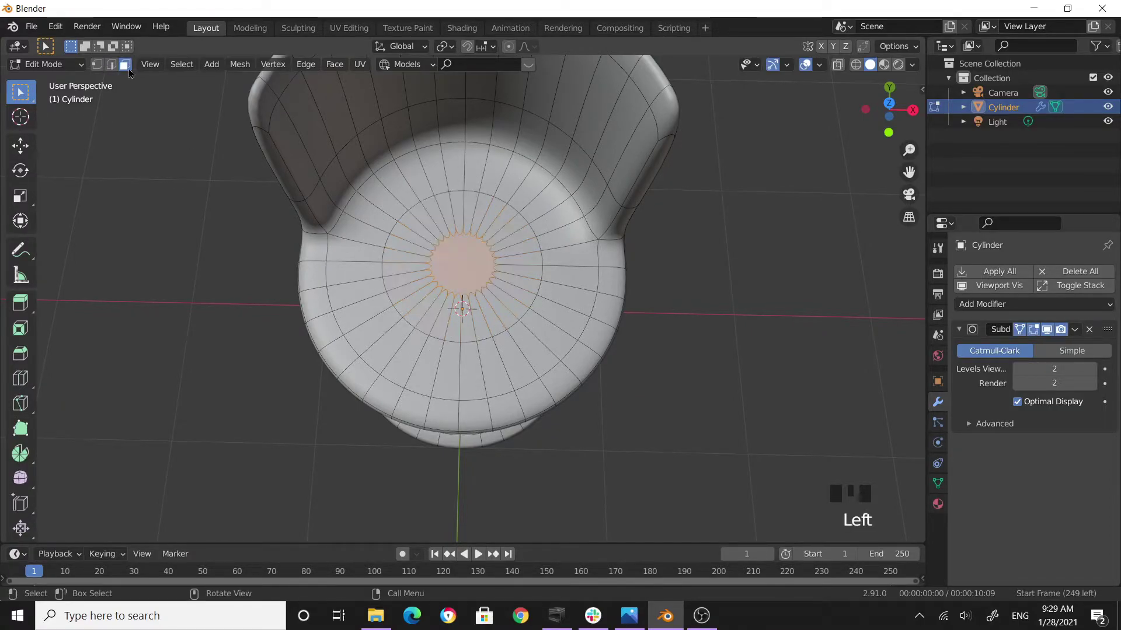
{"action": "key", "text": "c"}
{"action": "left_click", "coordinate": [460, 264]}
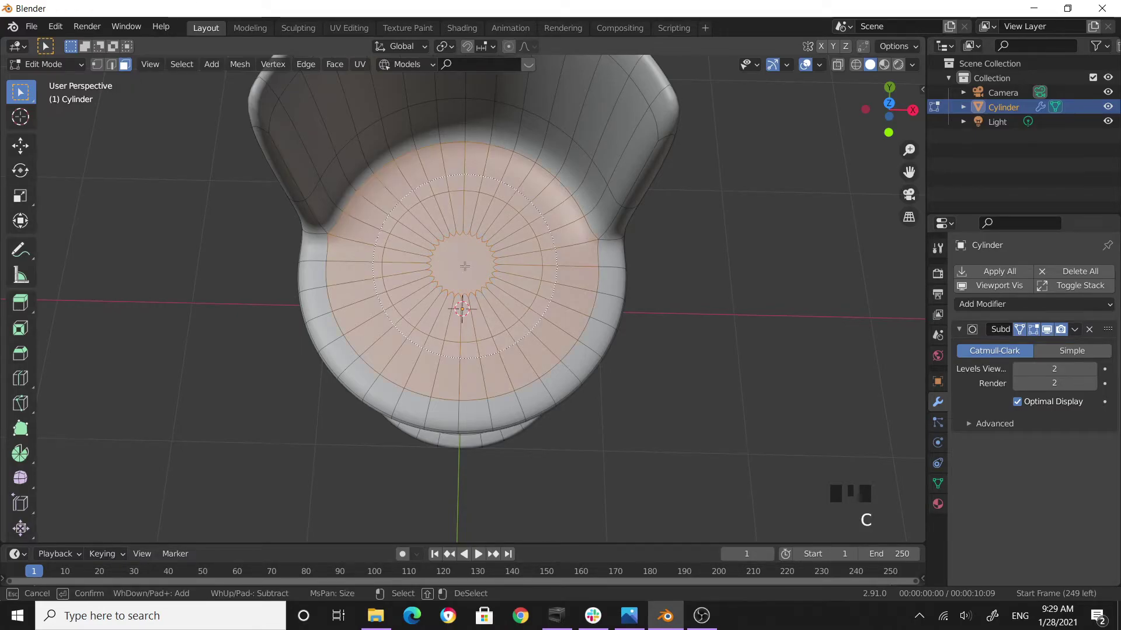
{"action": "right_click", "coordinate": [515, 293]}
{"action": "scroll", "coordinate": [584, 333], "scroll_direction": "down", "scroll_amount": 4}
{"action": "middle_click_drag", "start_coordinate": [648, 370], "coordinate": [659, 321]}
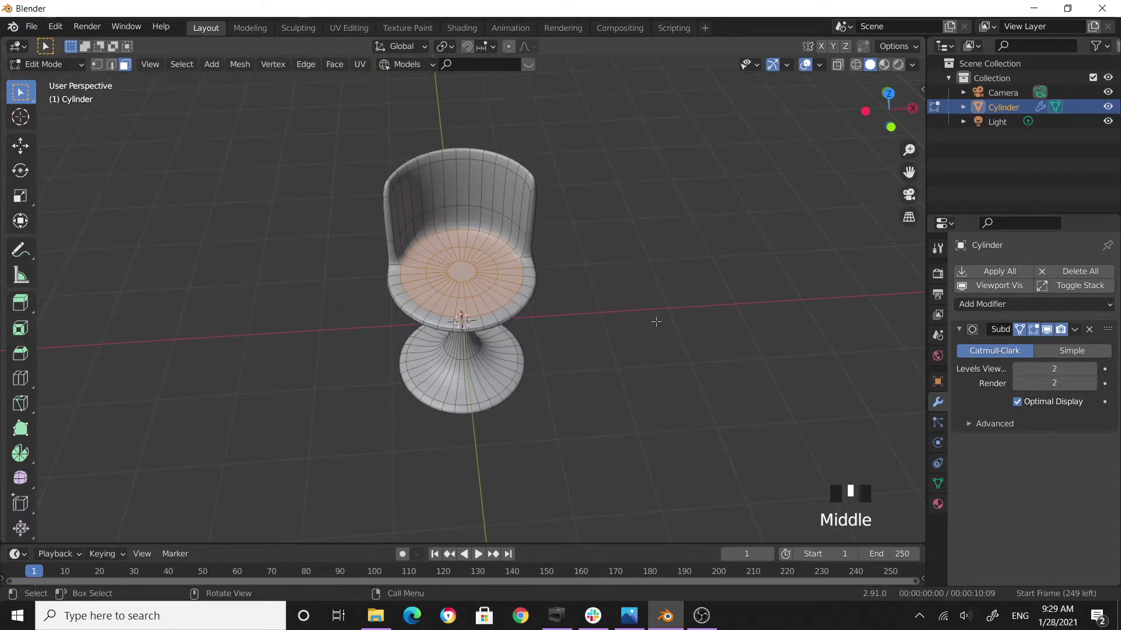
- Duplicate the seat faces and separate them into a new object, Cylinder.001
{"action": "key", "text": "shift+d"}
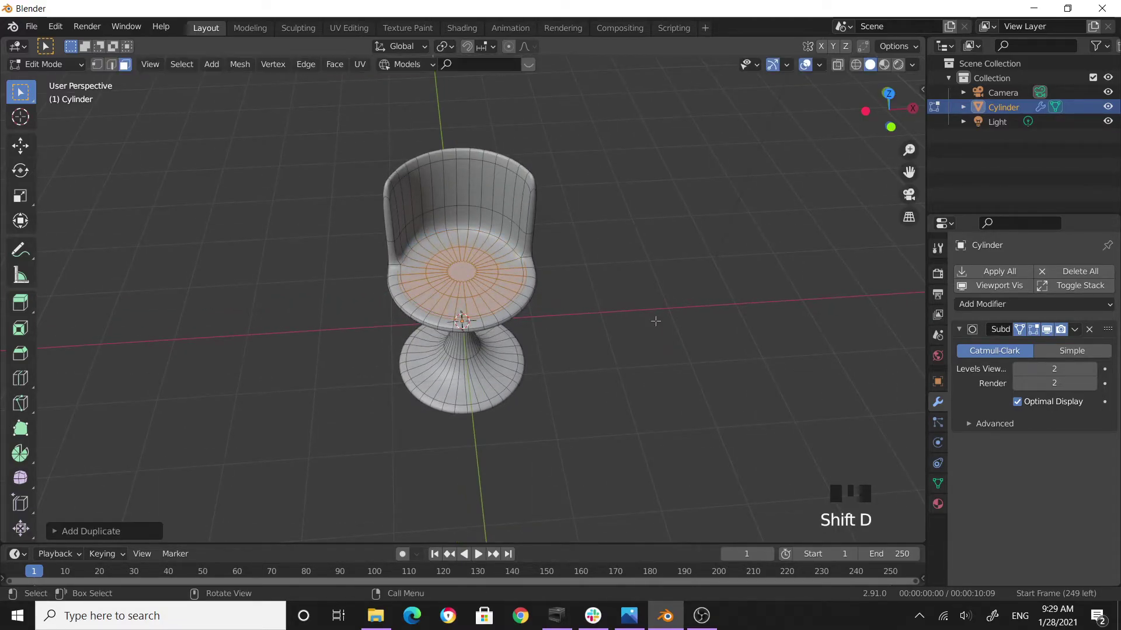
{"action": "key", "text": "p"}
{"action": "left_click", "coordinate": [622, 335]}
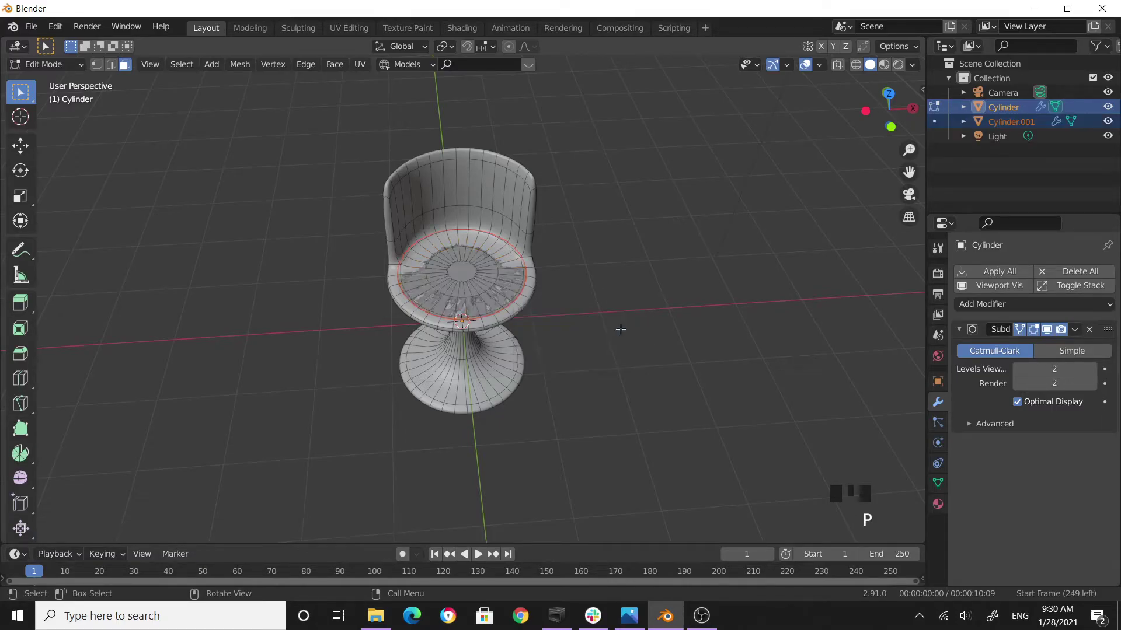
{"action": "key", "text": "Tab"}
- Select the separated seat copy, Cylinder.001
{"action": "scroll", "coordinate": [622, 333], "scroll_direction": "up", "scroll_amount": 3}
{"action": "middle_click_drag", "start_coordinate": [623, 335], "coordinate": [623, 325]}
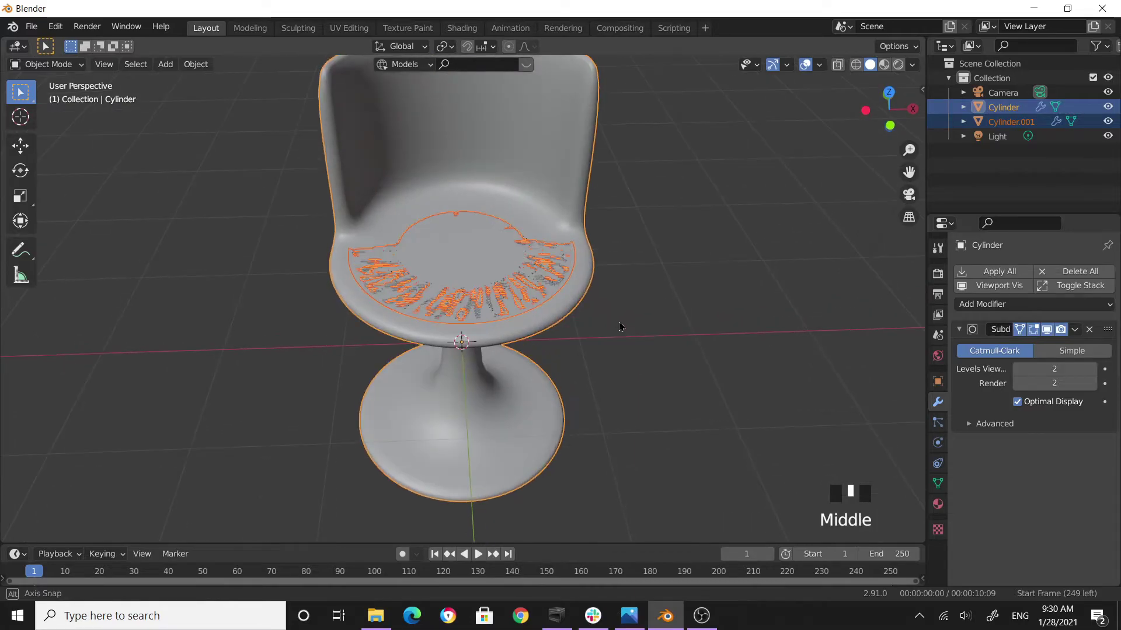
{"action": "left_click", "coordinate": [505, 279]}
{"action": "left_click", "coordinate": [513, 341]}
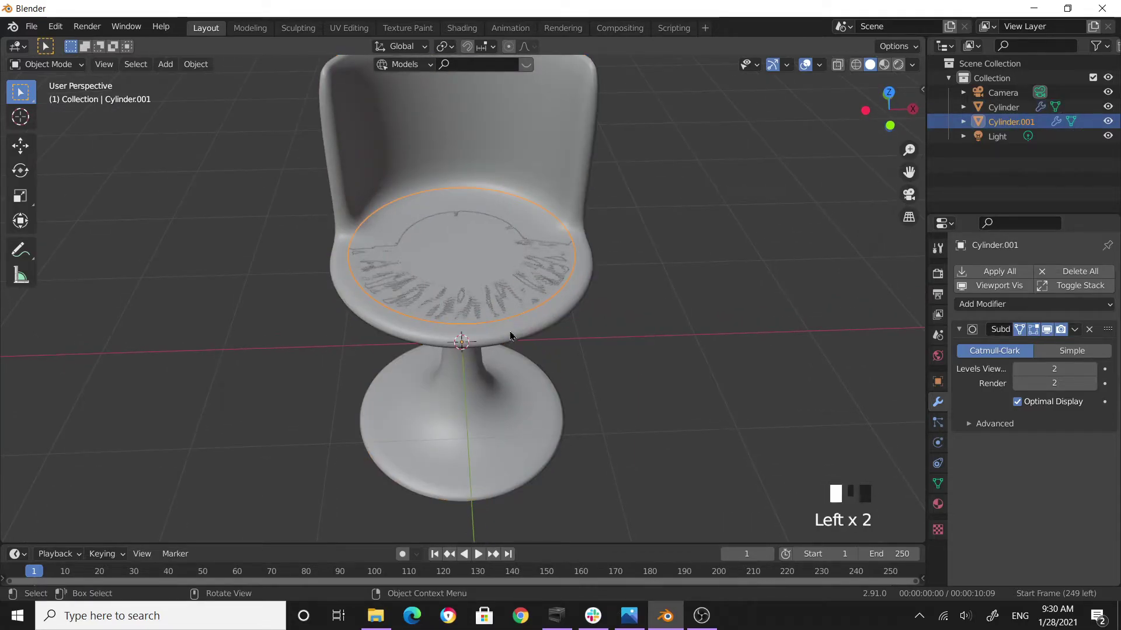
{"action": "left_click", "coordinate": [497, 298]}
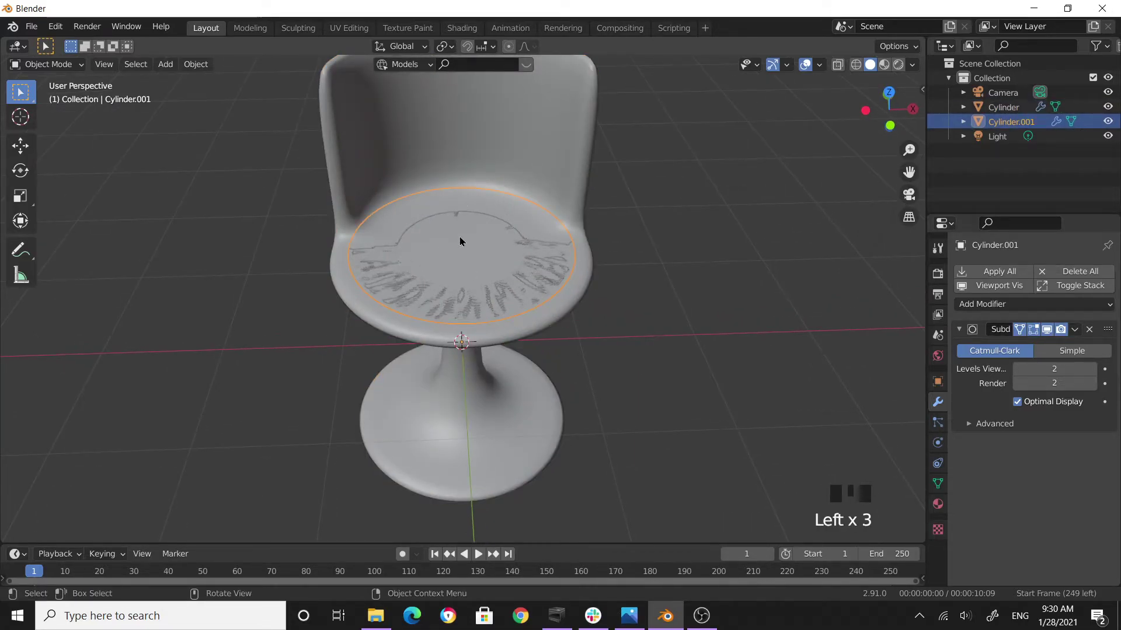
- Extrude the whole seat copy upward into a cushion thickness
{"action": "key", "text": "Tab"}
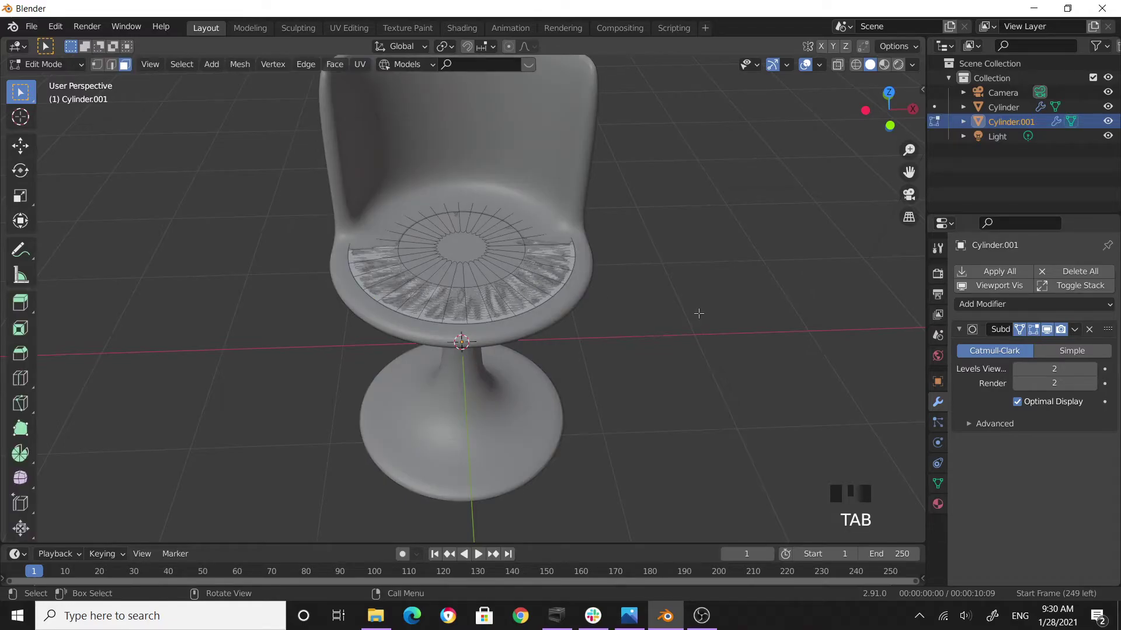
{"action": "key", "text": "a"}
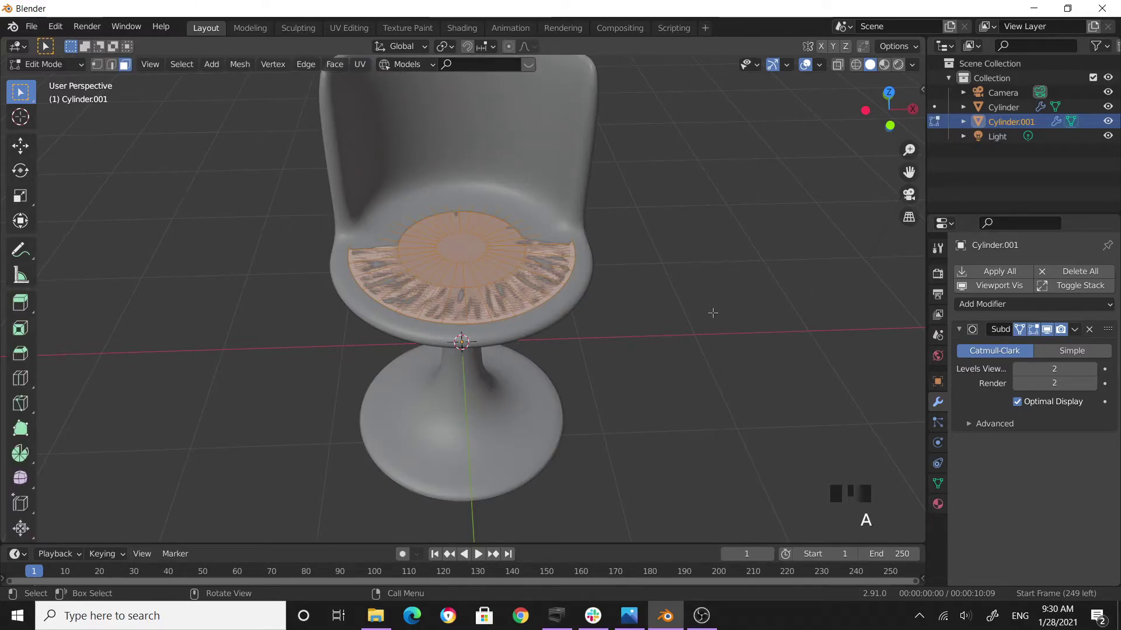
{"action": "key", "text": "e"}
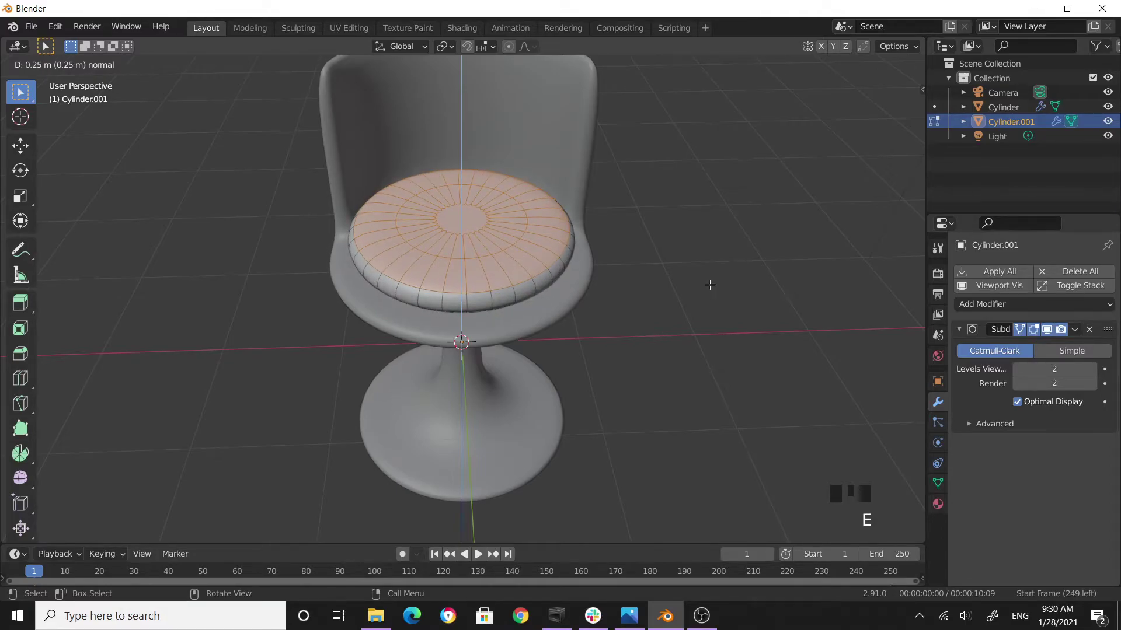
{"action": "left_click", "coordinate": [710, 286]}
{"action": "middle_click_drag", "start_coordinate": [710, 286], "coordinate": [709, 291]}
{"action": "key", "text": "Tab"}
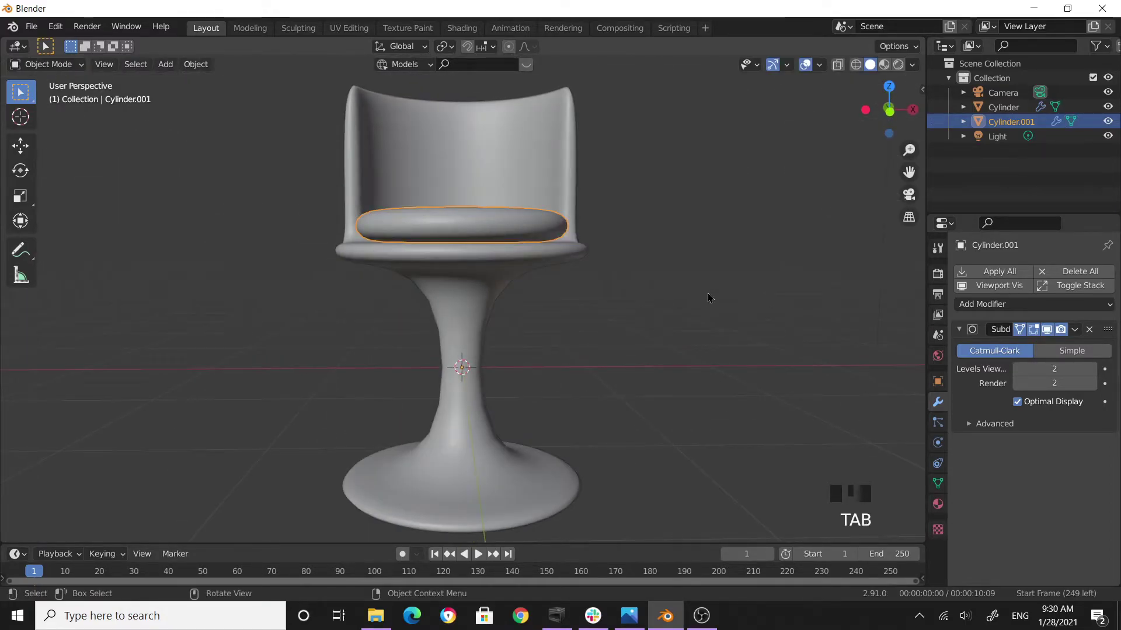
- Move the cushion down so it rests on the chair seat
{"action": "middle_click_drag", "start_coordinate": [674, 342], "coordinate": [695, 371]}
{"action": "key", "text": "g"}
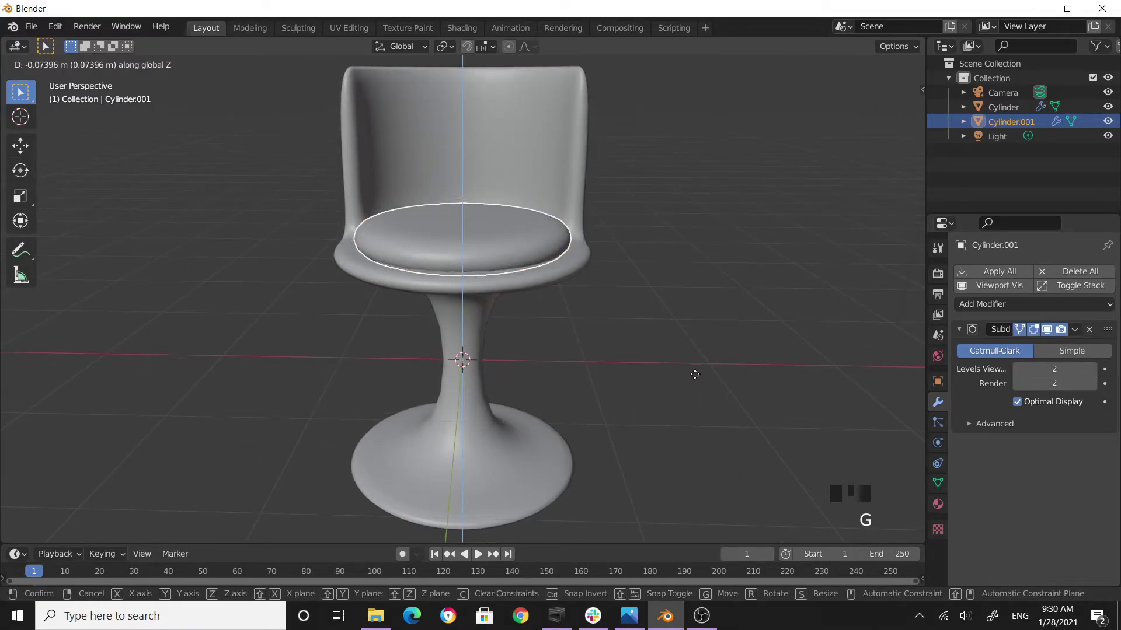
{"action": "left_click", "coordinate": [694, 377]}
{"action": "mouse_move", "coordinate": [694, 377]}
{"action": "middle_mouse_down"}
{"action": "mouse_move", "coordinate": [714, 323]}
{"action": "mouse_move", "coordinate": [681, 400]}
{"action": "mouse_move", "coordinate": [622, 348]}
{"action": "mouse_move", "coordinate": [572, 358]}
{"action": "mouse_move", "coordinate": [666, 315]}
{"action": "mouse_move", "coordinate": [680, 380]}
{"action": "middle_mouse_up"}
{"action": "scroll", "coordinate": [693, 366], "scroll_direction": "up", "scroll_amount": 3}
{"action": "key", "text": "Tab"}
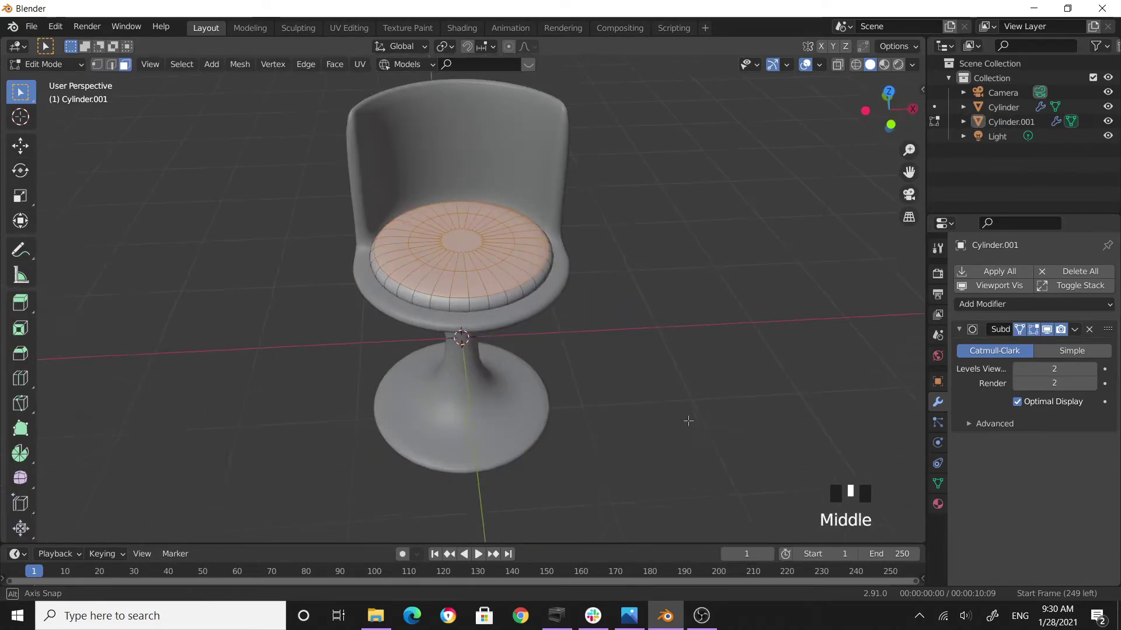
{"action": "key", "text": "Tab"}
{"action": "left_click", "coordinate": [525, 277]}
- Give the cushion a new light-grey material (V 0.786, roughness 1.000) and enable Material Preview shading
{"action": "left_click", "coordinate": [517, 282]}
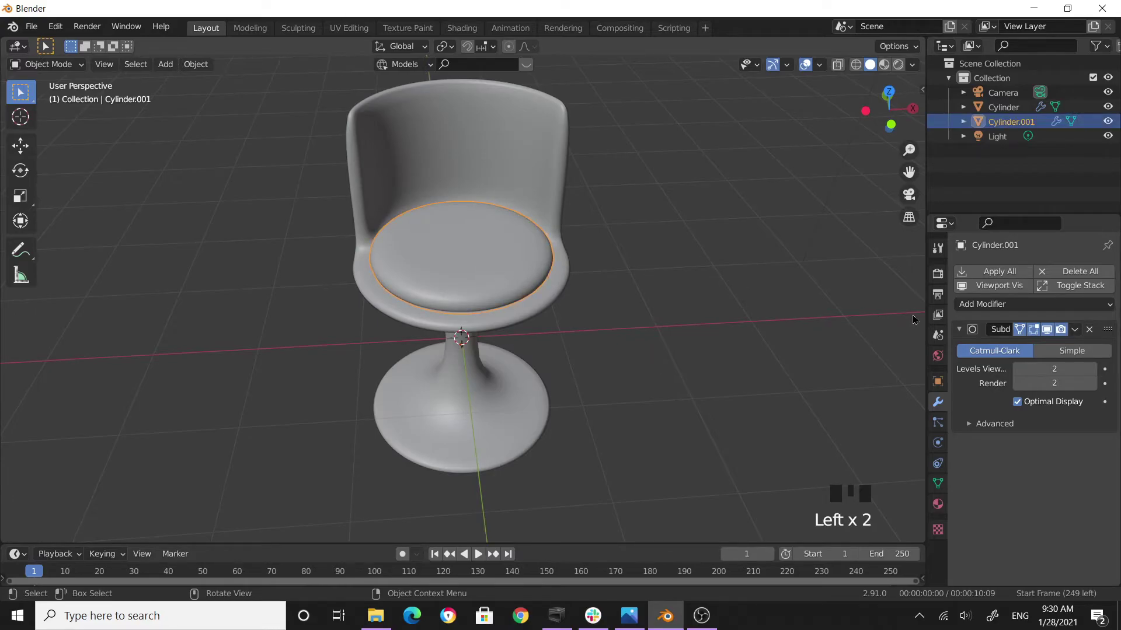
{"action": "left_click", "coordinate": [938, 504]}
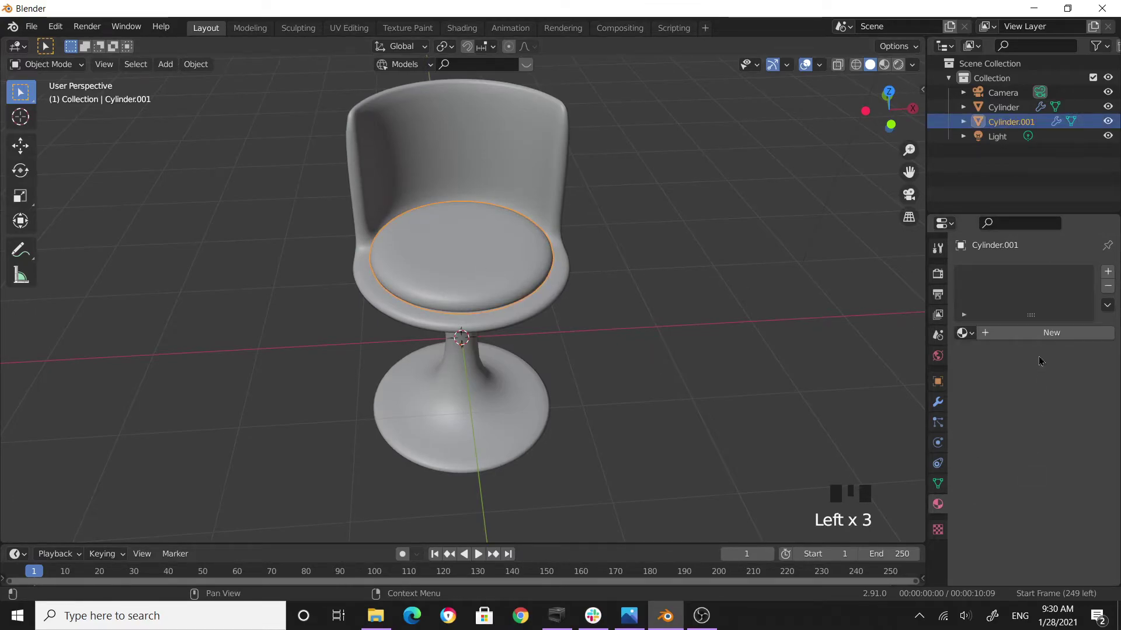
{"action": "left_click", "coordinate": [1044, 336]}
{"action": "left_click", "coordinate": [1064, 484]}
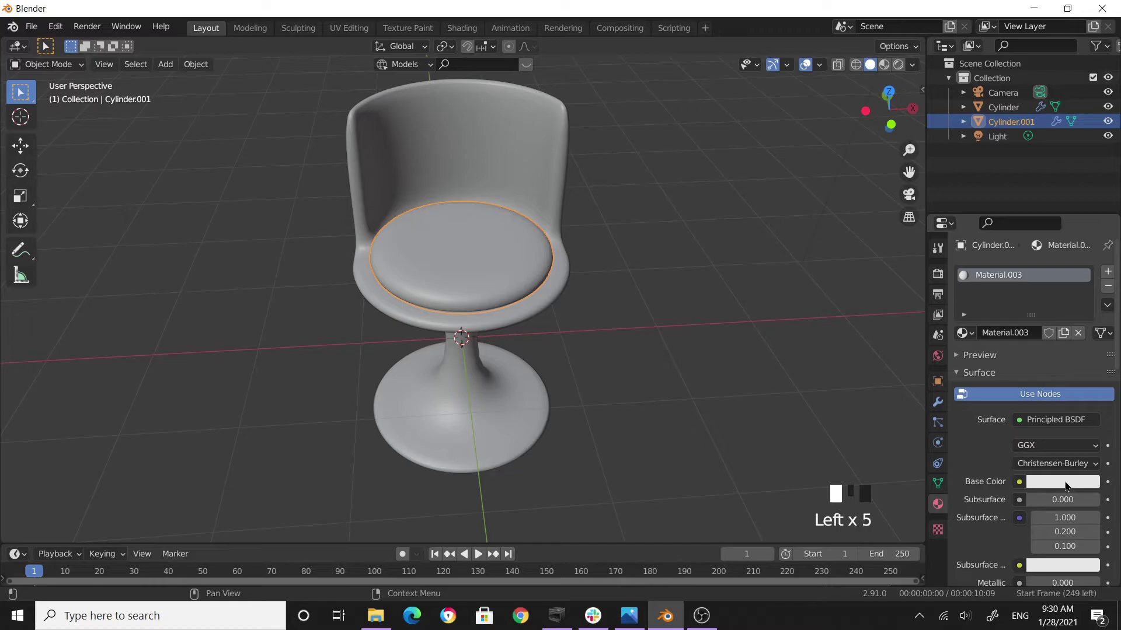
{"action": "scroll", "coordinate": [1024, 326], "scroll_direction": "down", "scroll_amount": 3}
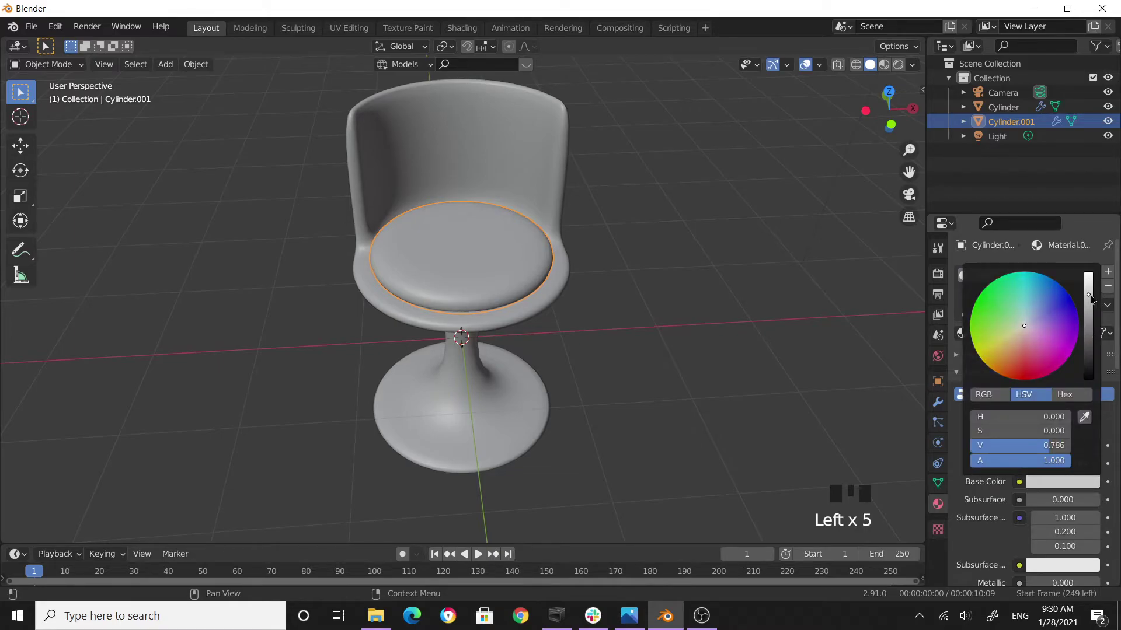
{"action": "scroll", "coordinate": [1030, 538], "scroll_direction": "down", "scroll_amount": 5}
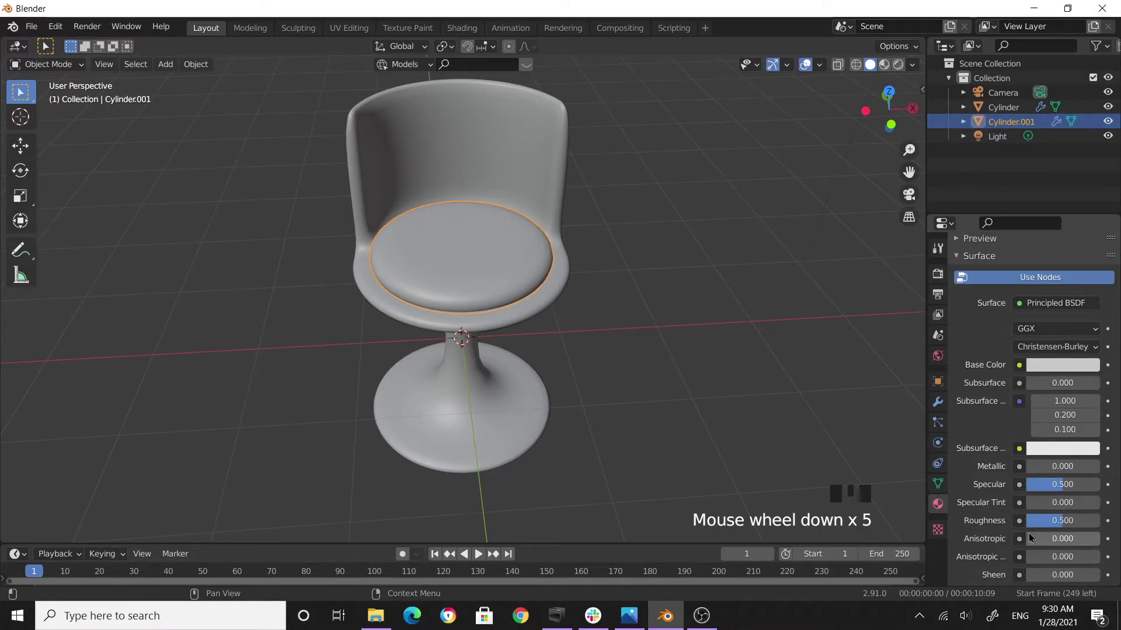
{"action": "left_click_drag", "start_coordinate": [1056, 527], "coordinate": [1102, 525]}
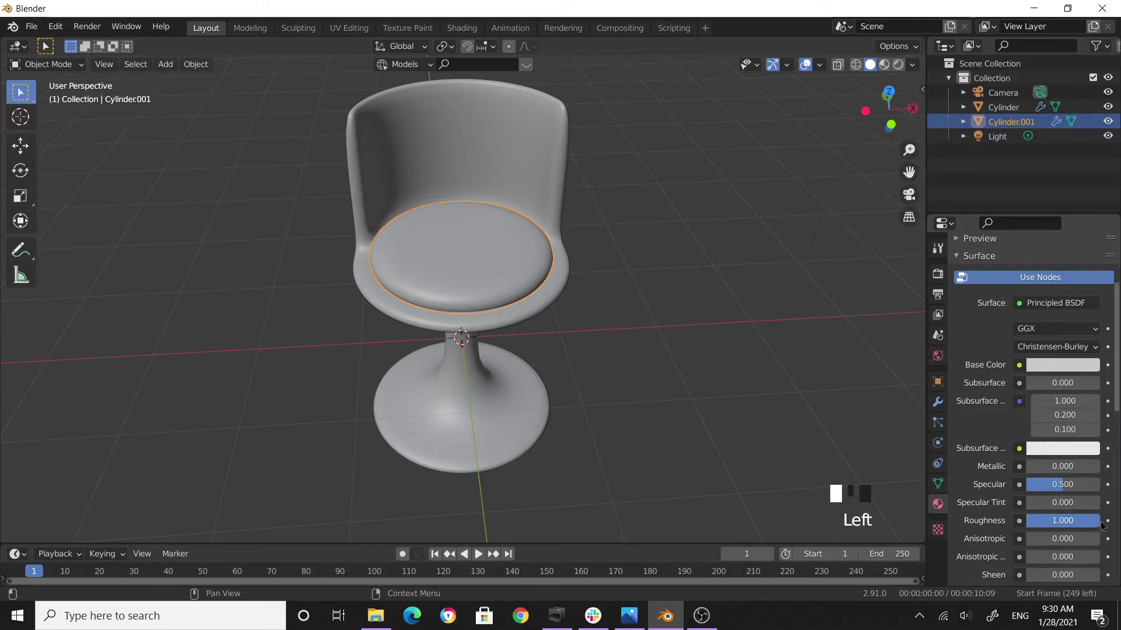
{"action": "left_click", "coordinate": [695, 338]}
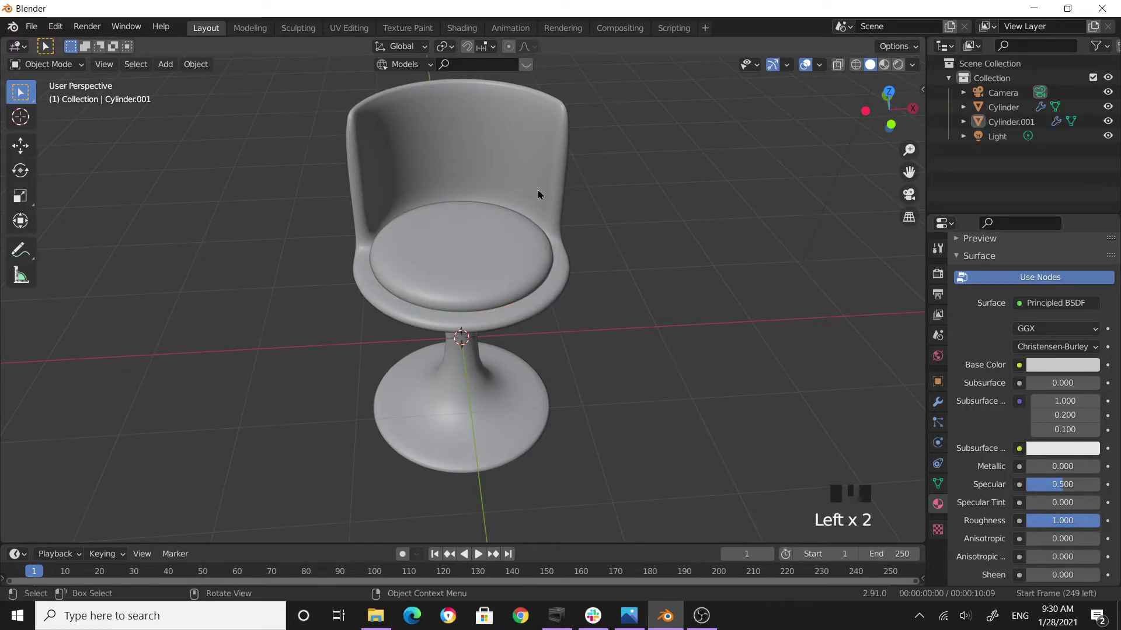
{"action": "left_click", "coordinate": [884, 65]}
- Add a new material to the chair body and darken its base colour to V 0.160
{"action": "middle_click_drag", "start_coordinate": [739, 333], "coordinate": [605, 199]}
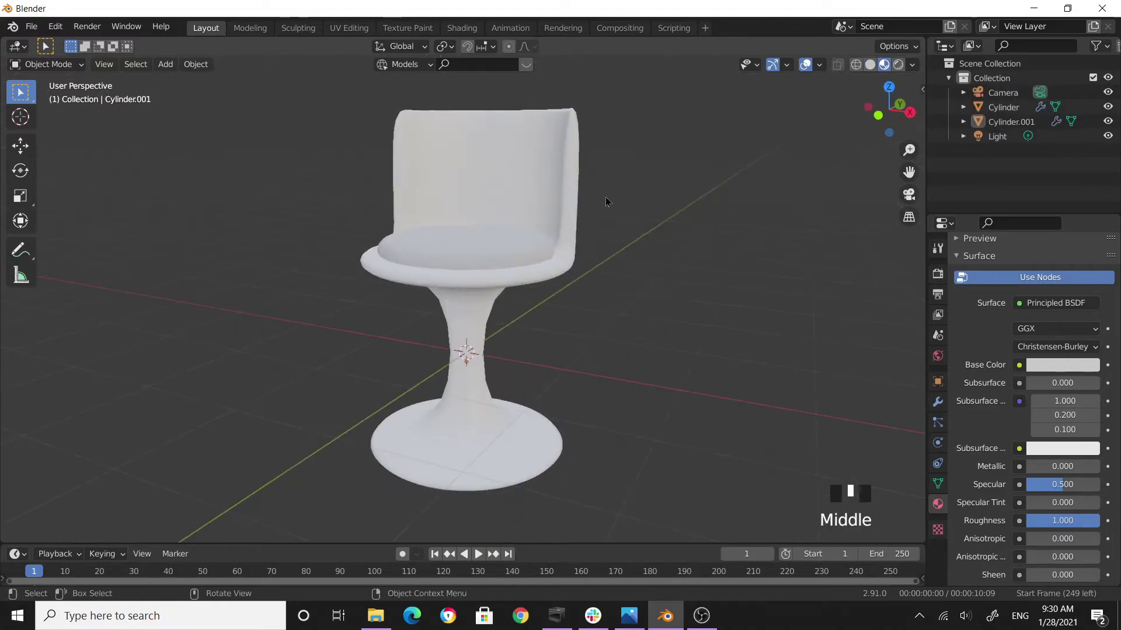
{"action": "left_click", "coordinate": [607, 195]}
{"action": "left_click", "coordinate": [1020, 334]}
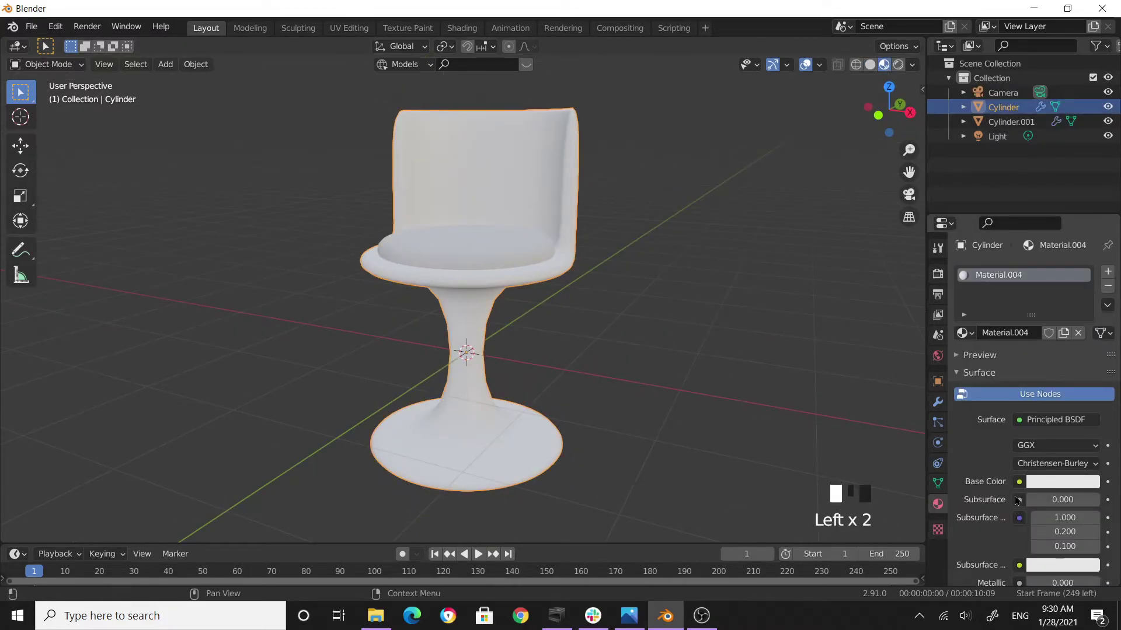
{"action": "left_click", "coordinate": [1032, 486]}
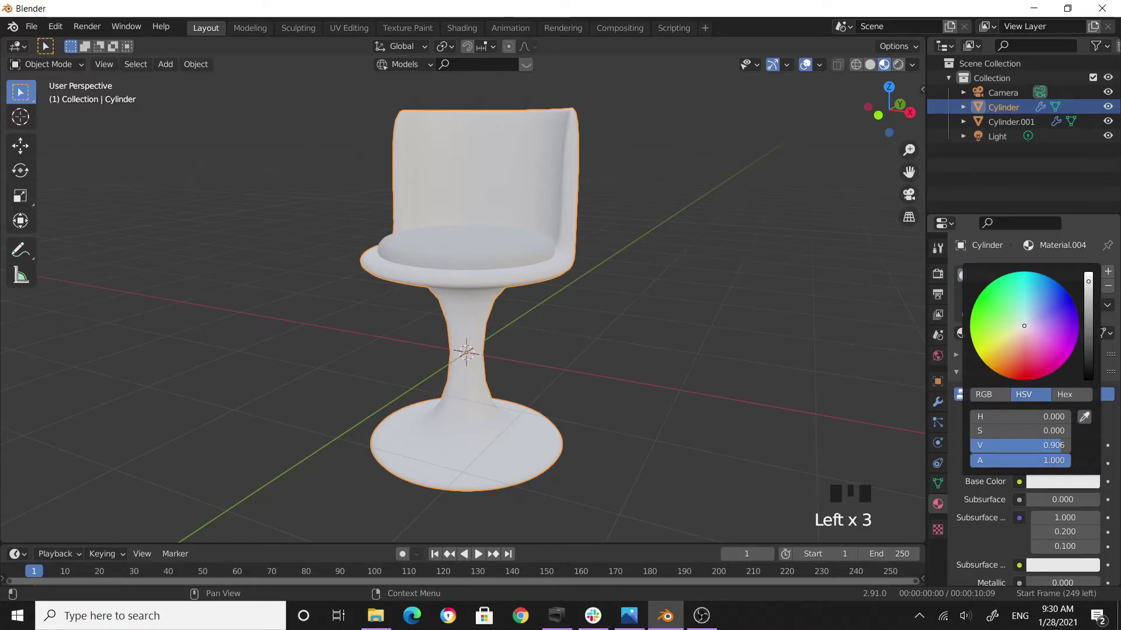
{"action": "left_click_drag", "start_coordinate": [1061, 445], "coordinate": [985, 445]}
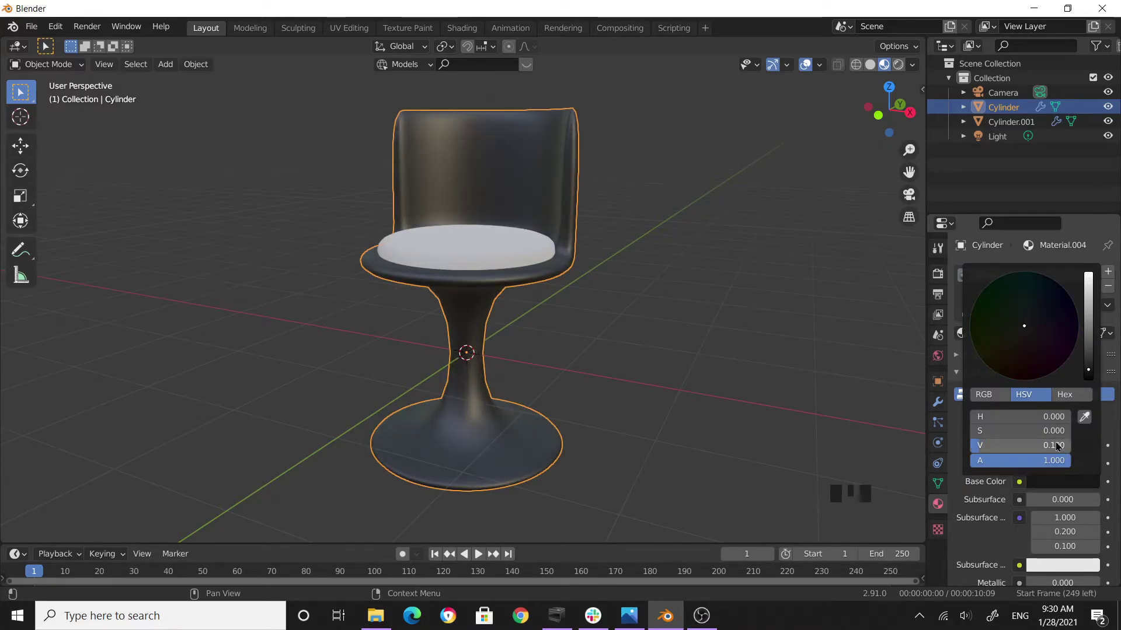
{"action": "left_click", "coordinate": [981, 533]}
- Lower the chair body material's roughness to 0.350 for a glossy finish
{"action": "scroll", "coordinate": [992, 519], "scroll_direction": "down", "scroll_amount": 5}
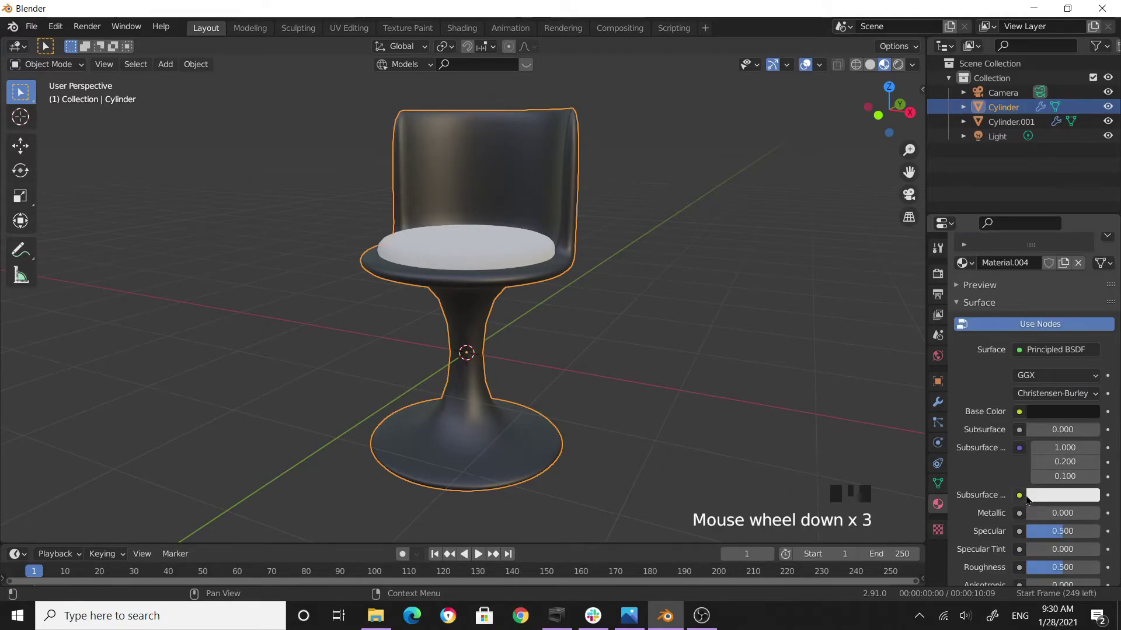
{"action": "scroll", "coordinate": [1015, 504], "scroll_direction": "down", "scroll_amount": 2}
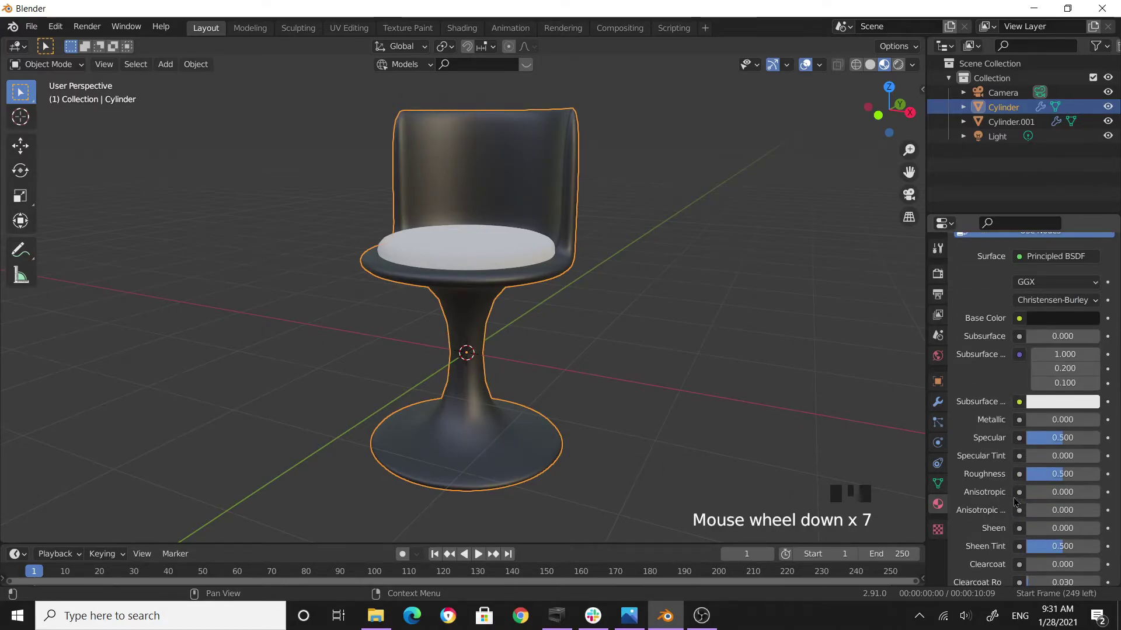
{"action": "left_click", "coordinate": [1065, 478]}
{"action": "left_click_drag", "start_coordinate": [1062, 474], "coordinate": [1058, 474]}
{"action": "left_click", "coordinate": [663, 395]}
{"action": "middle_click_drag", "start_coordinate": [662, 395], "coordinate": [588, 320]}
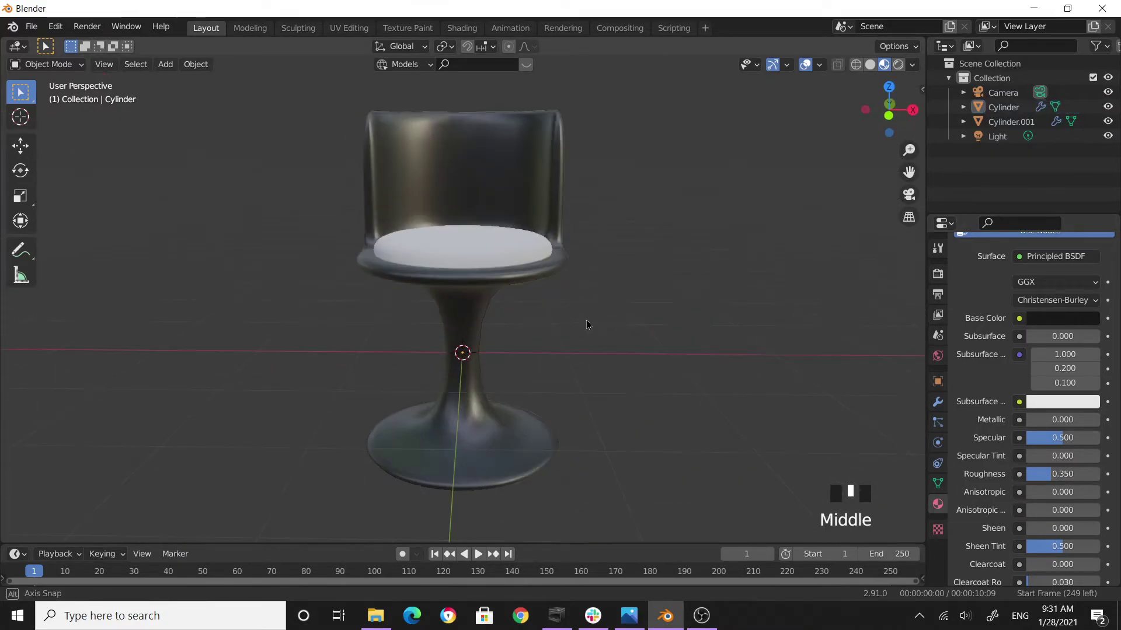
{"action": "scroll", "coordinate": [666, 318], "scroll_direction": "up", "scroll_amount": 2}
{"action": "middle_click_drag", "start_coordinate": [666, 318], "coordinate": [614, 284]}
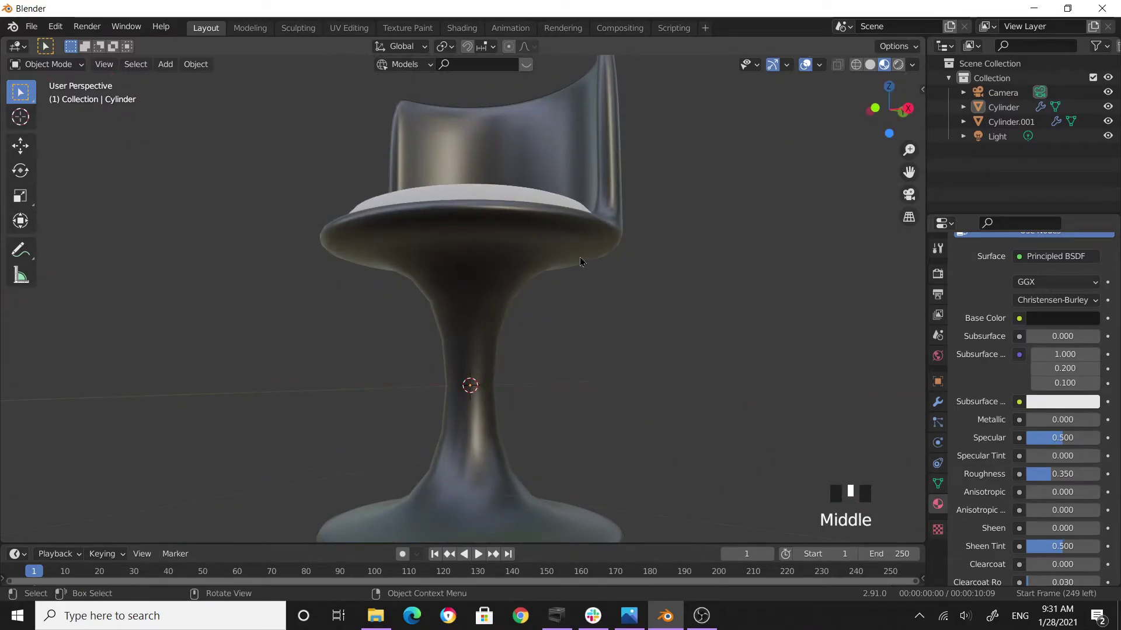
{"action": "scroll", "coordinate": [581, 262], "scroll_direction": "down", "scroll_amount": 5}
{"action": "middle_click_drag", "start_coordinate": [485, 271], "coordinate": [415, 316]}
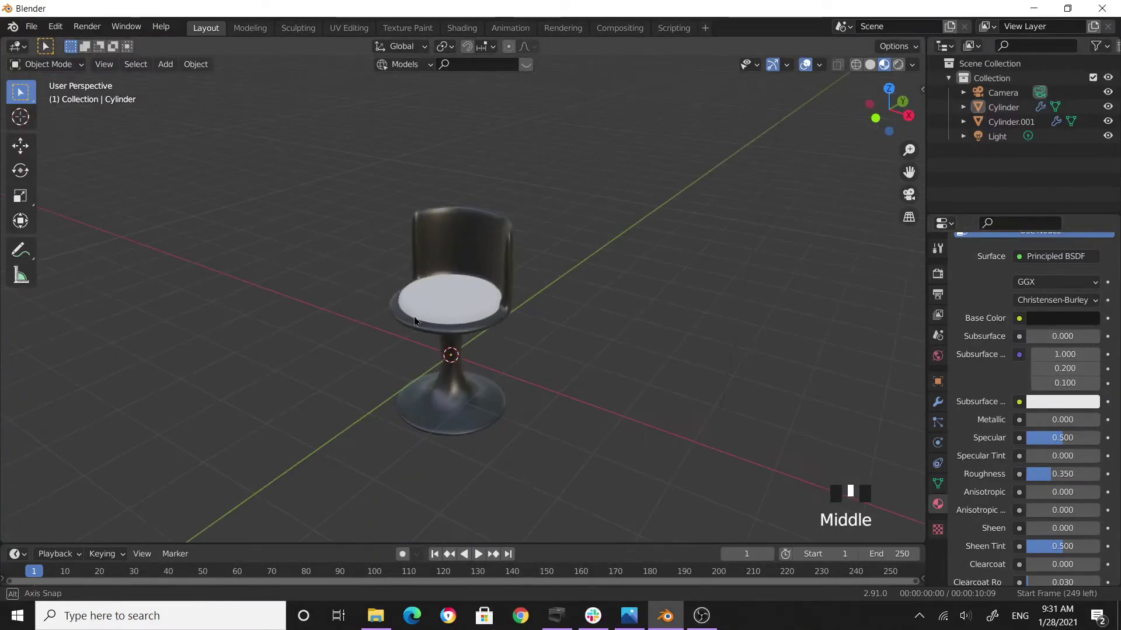
{"action": "scroll", "coordinate": [475, 295], "scroll_direction": "up", "scroll_amount": 2}
{"action": "middle_click_drag", "start_coordinate": [475, 296], "coordinate": [546, 294]}
{"action": "scroll", "coordinate": [461, 393], "scroll_direction": "down", "scroll_amount": 3}
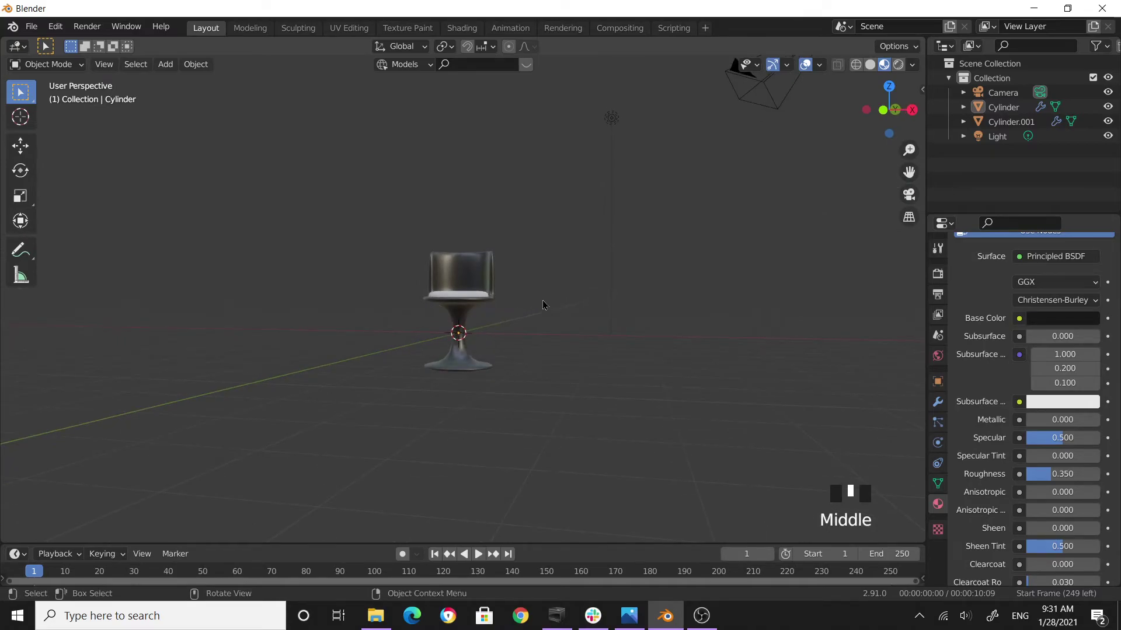
{"action": "scroll", "coordinate": [551, 358], "scroll_direction": "up", "scroll_amount": 3}
{"action": "middle_click_drag", "start_coordinate": [550, 357], "coordinate": [572, 310]}
{"action": "scroll", "coordinate": [578, 338], "scroll_direction": "up", "scroll_amount": 3}
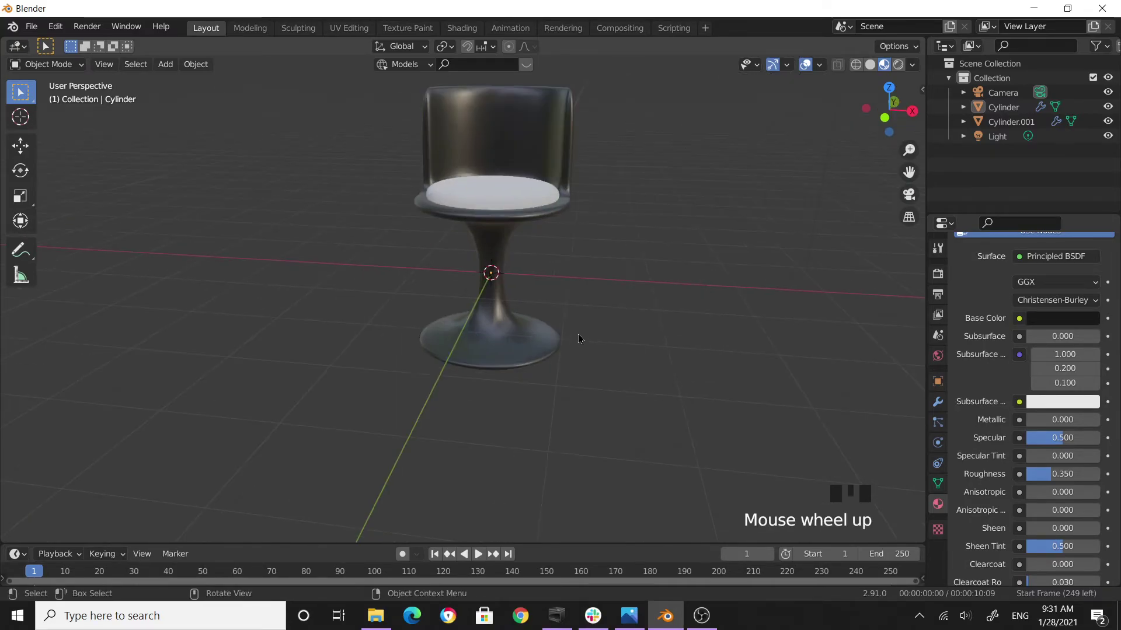
- In front view, edit the chair body mesh and box-select the base vertices with X-Ray on
{"action": "key", "text": "KP_1"}
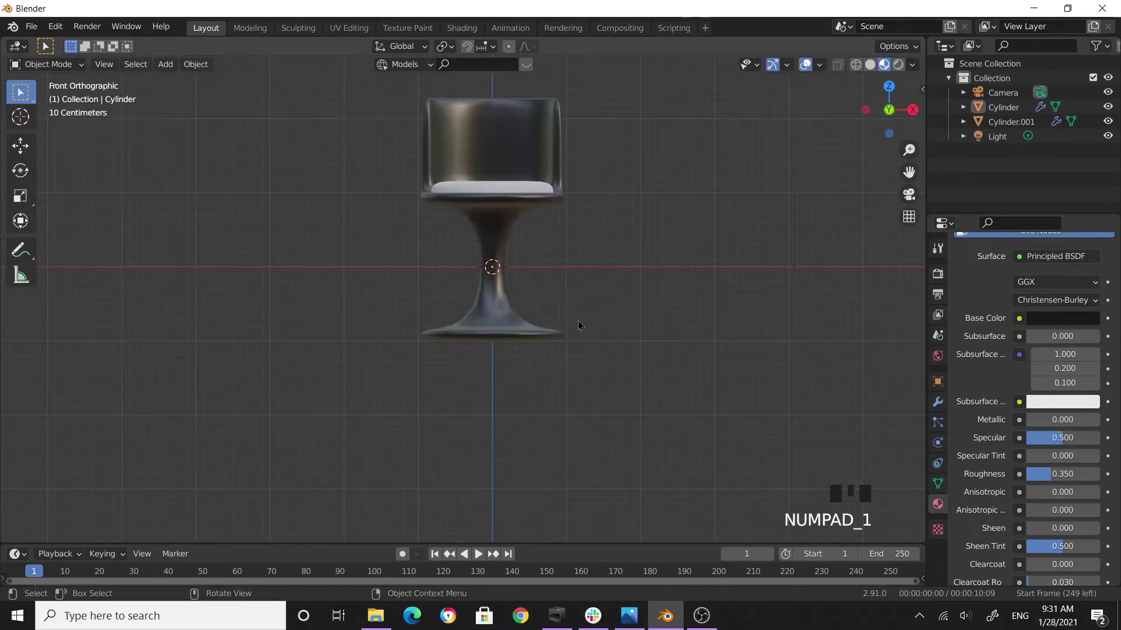
{"action": "left_click", "coordinate": [493, 248]}
{"action": "key", "text": "Tab"}
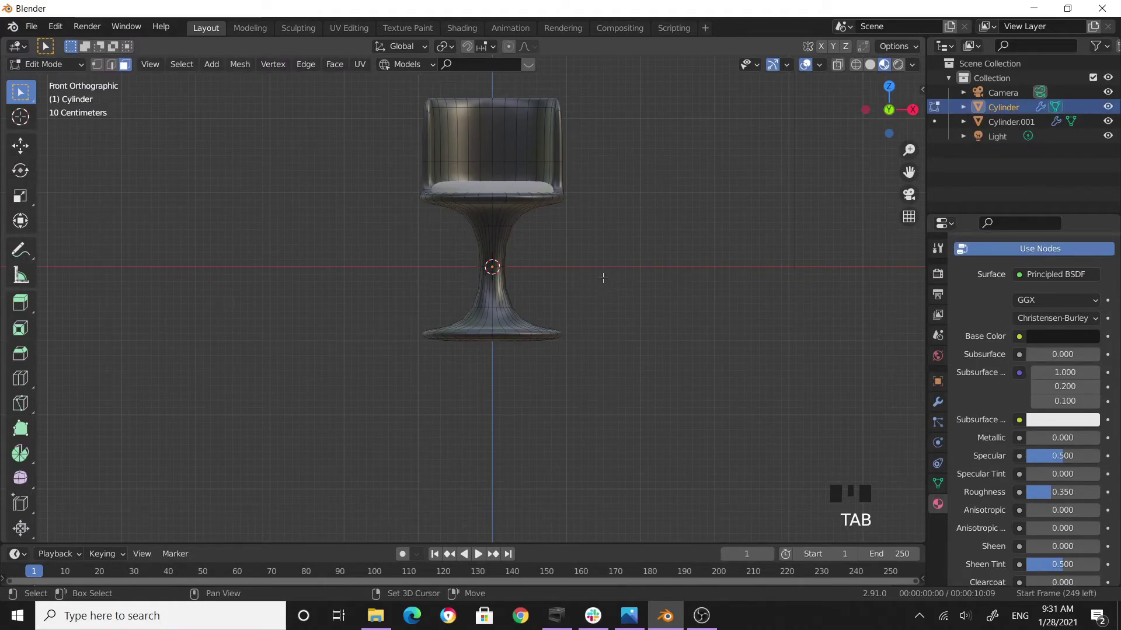
{"action": "scroll", "coordinate": [601, 280], "scroll_direction": "up", "scroll_amount": 2}
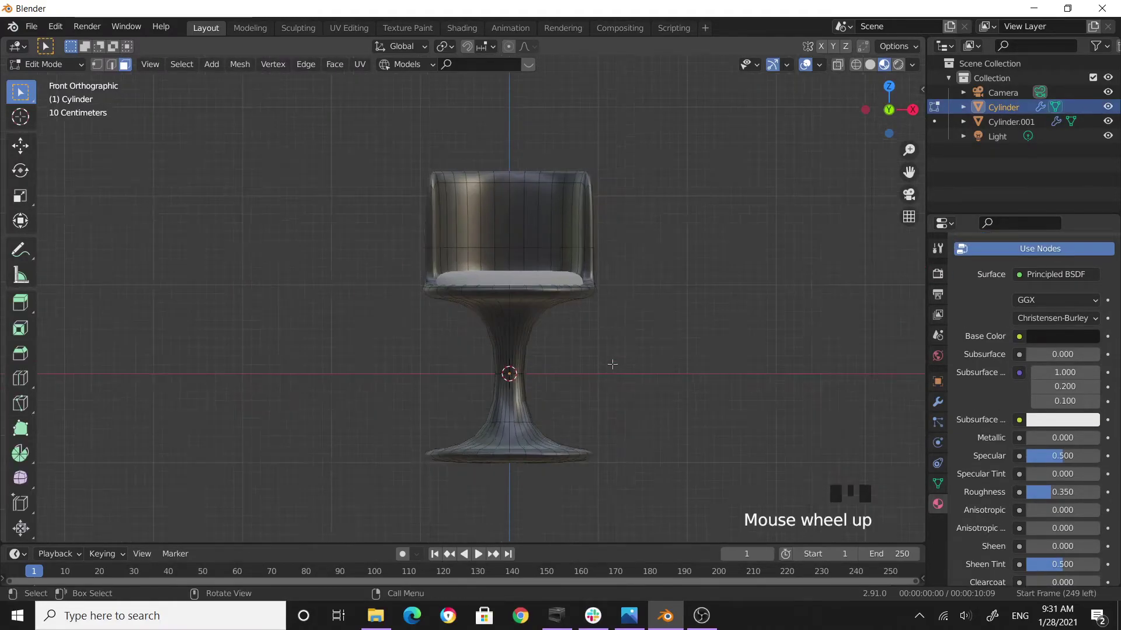
{"action": "left_click", "coordinate": [838, 66]}
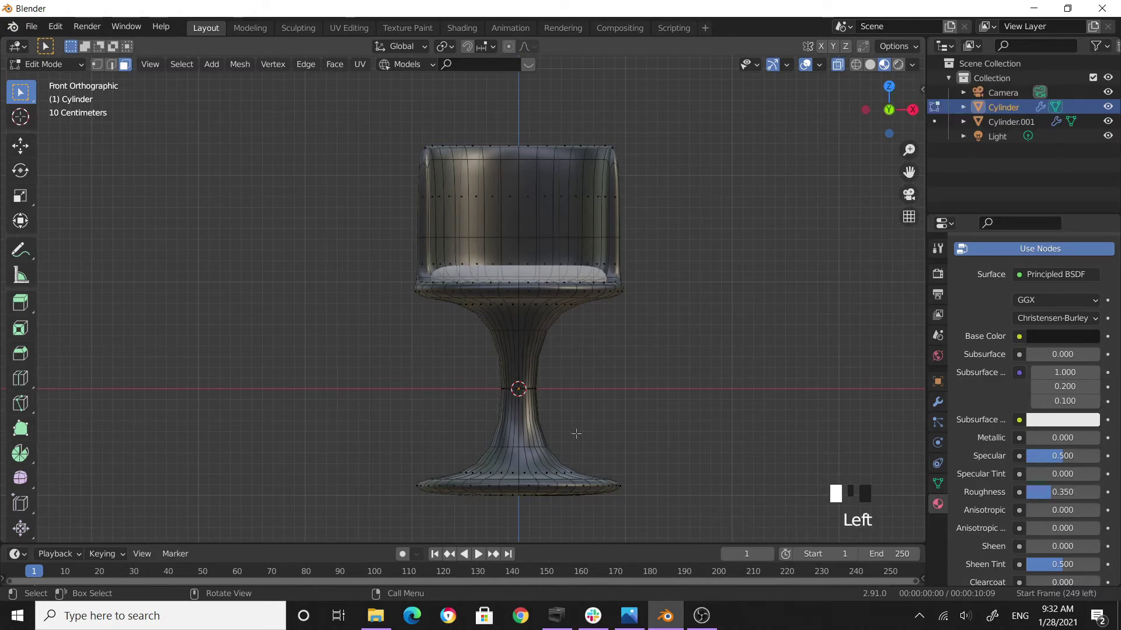
{"action": "left_click_drag", "start_coordinate": [370, 442], "coordinate": [676, 523]}
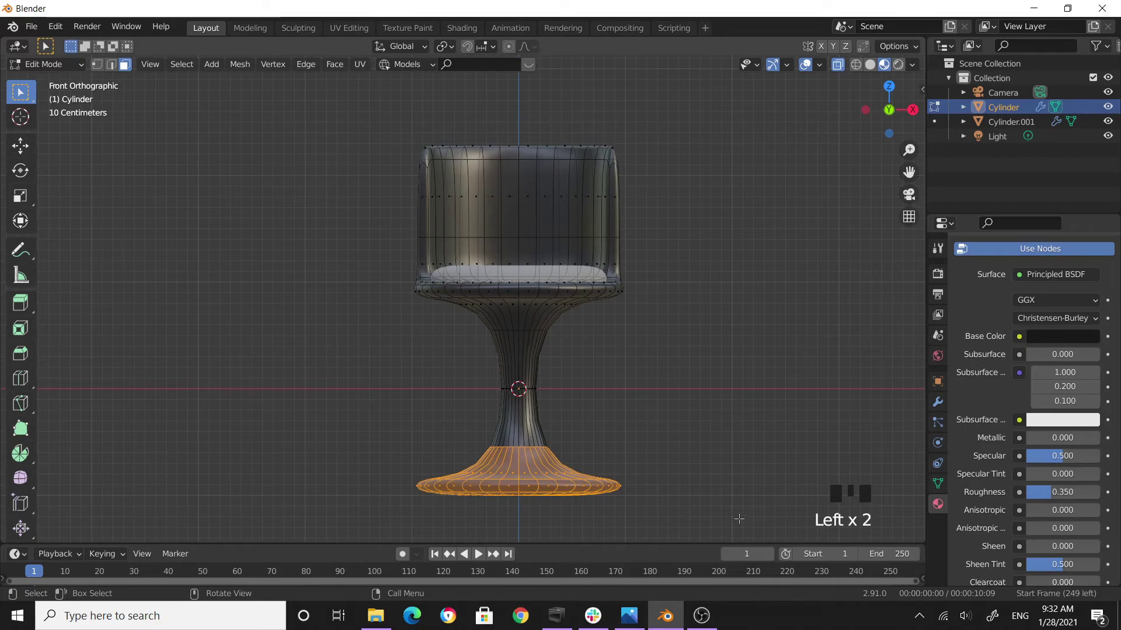
- Scale the base smaller, raise it about 0.43 m along Z, and return to Object Mode
{"action": "key", "text": "s"}
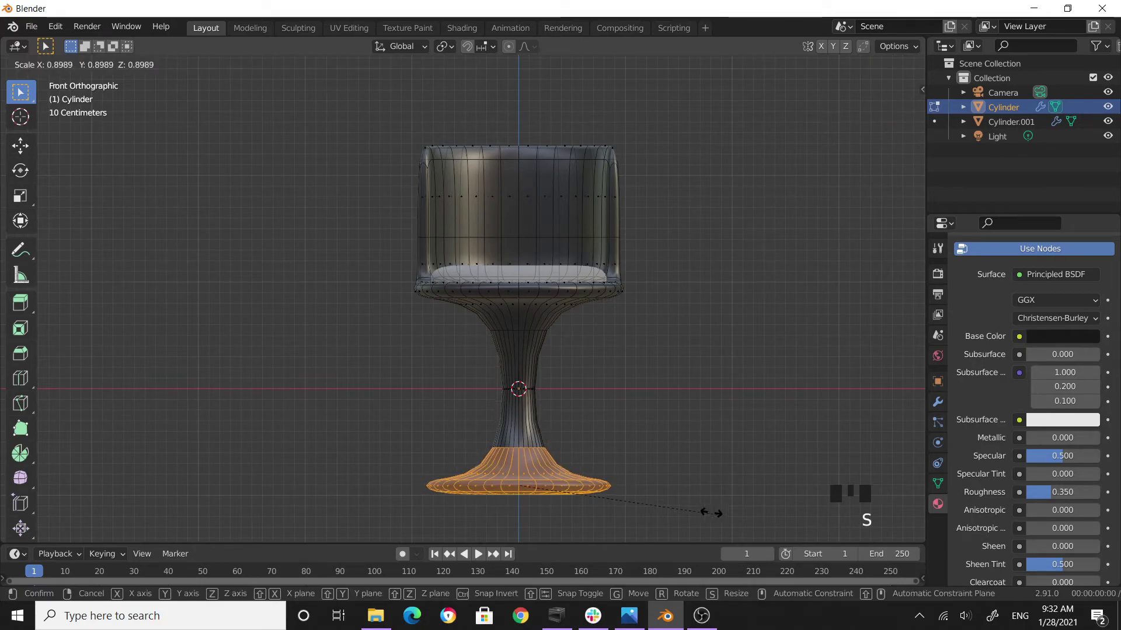
{"action": "left_click", "coordinate": [665, 500]}
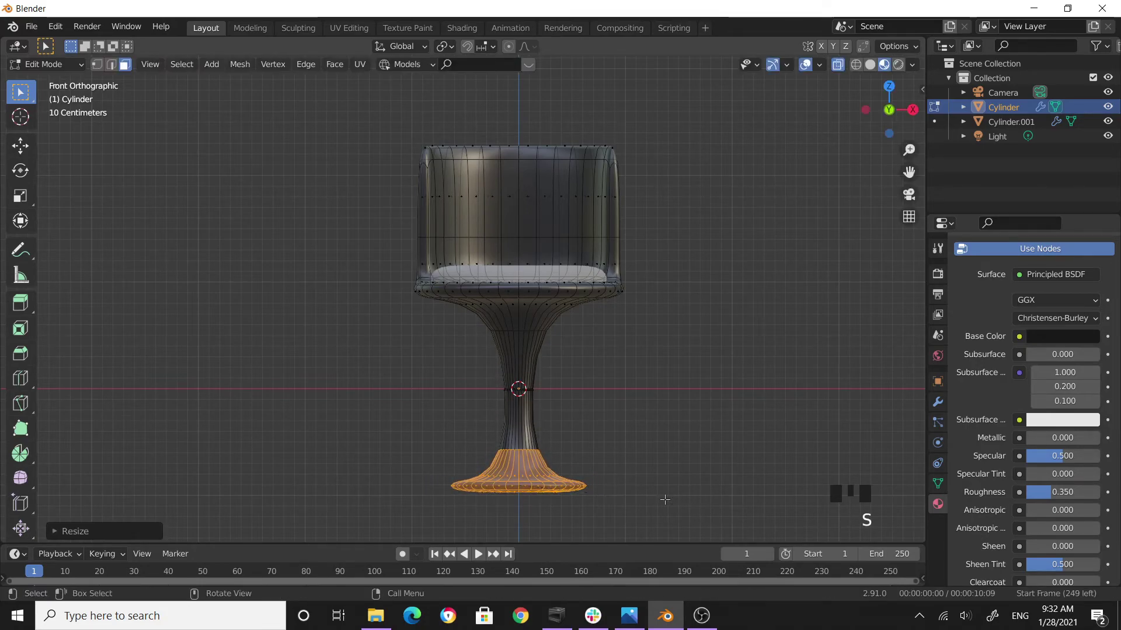
{"action": "key", "text": "g"}
{"action": "key", "text": "z"}
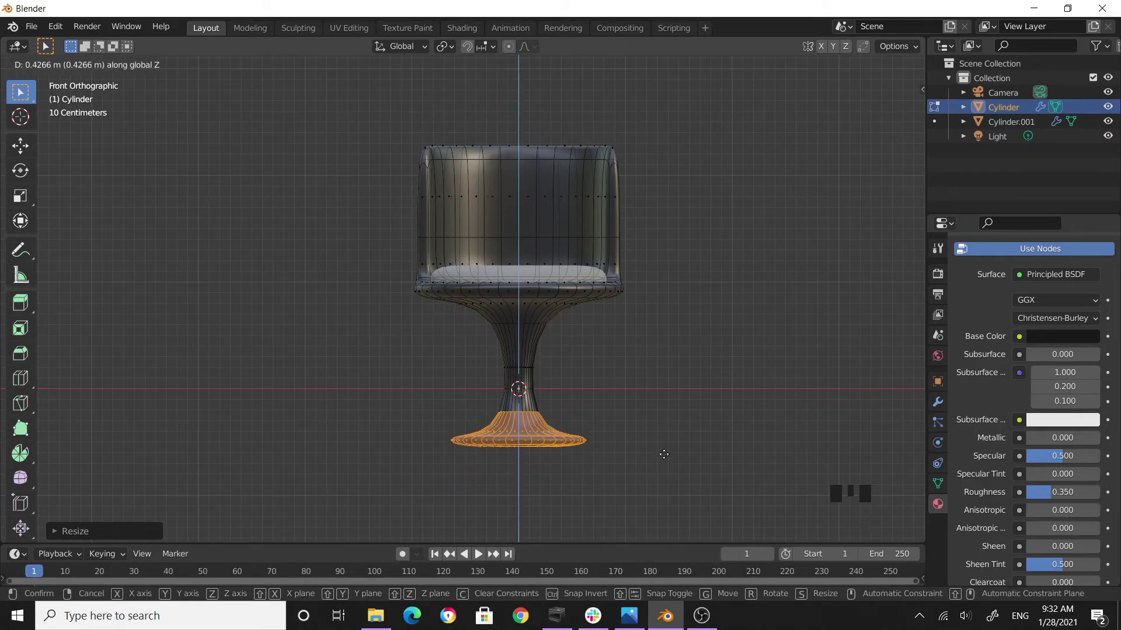
{"action": "left_click", "coordinate": [664, 454]}
{"action": "left_click", "coordinate": [684, 393]}
{"action": "middle_click_drag", "start_coordinate": [688, 393], "coordinate": [853, 57]}
{"action": "key", "text": "Tab"}
{"action": "scroll", "coordinate": [682, 405], "scroll_direction": "down", "scroll_amount": 2}
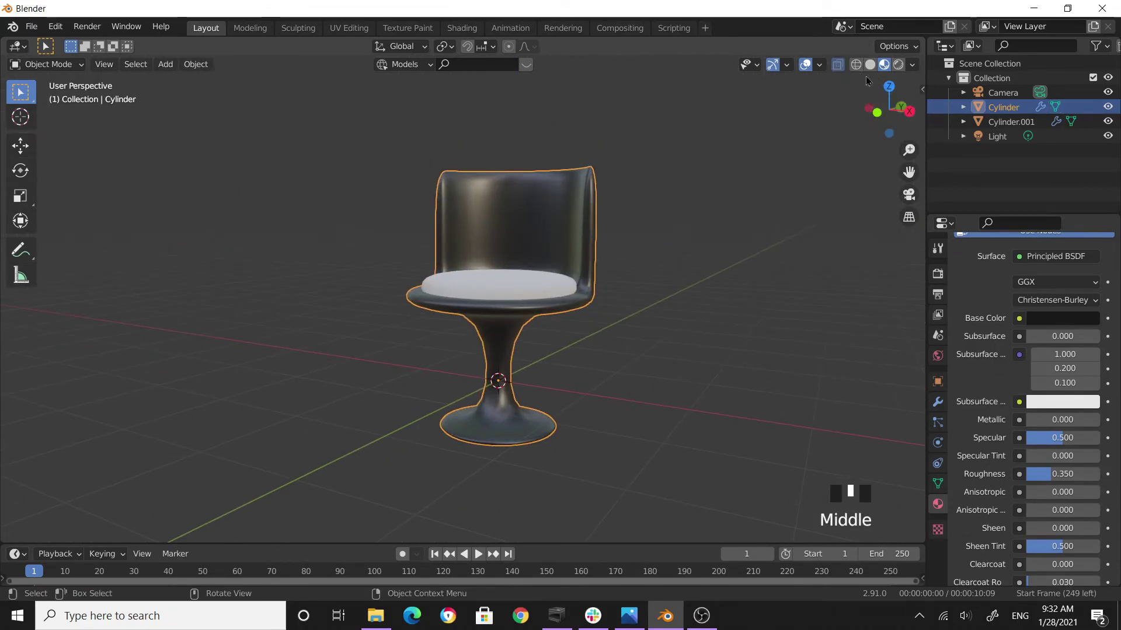
{"action": "left_click", "coordinate": [838, 66]}
{"action": "scroll", "coordinate": [694, 336], "scroll_direction": "up", "scroll_amount": 4}
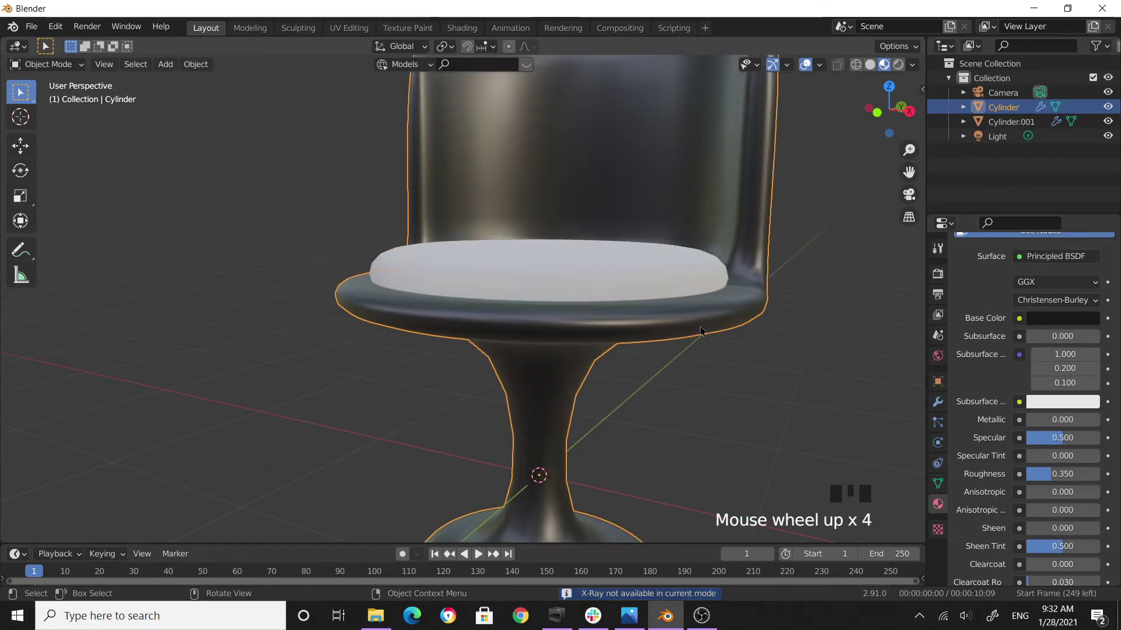
{"action": "middle_click_drag", "start_coordinate": [701, 331], "coordinate": [621, 344]}
{"action": "left_click", "coordinate": [623, 382]}
{"action": "scroll", "coordinate": [662, 375], "scroll_direction": "up", "scroll_amount": 4}
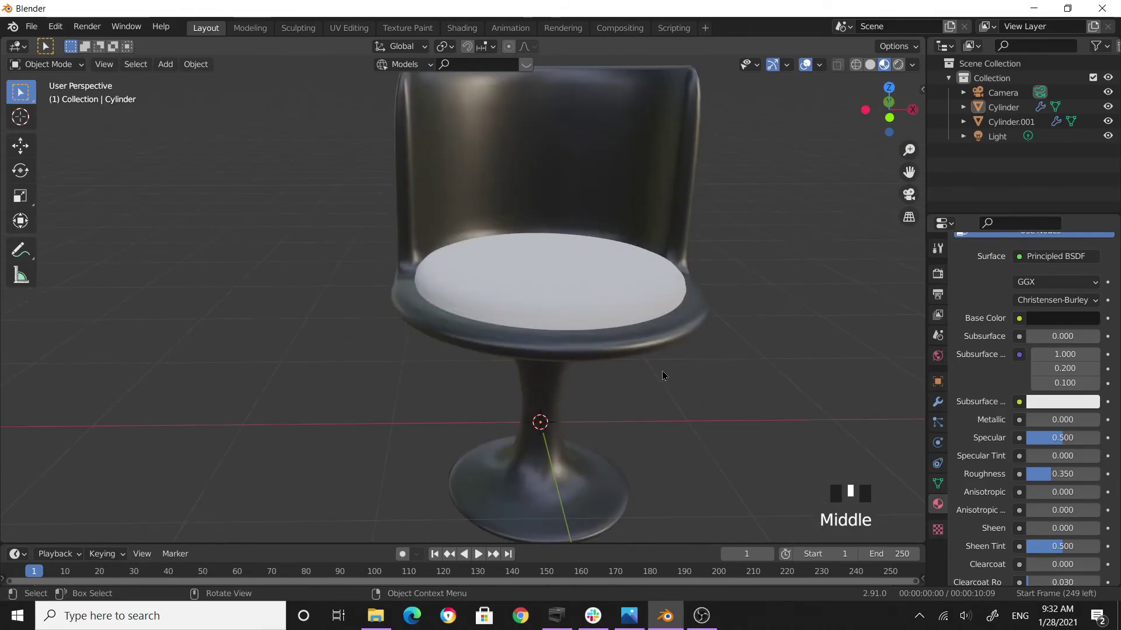
{"action": "scroll", "coordinate": [662, 375], "scroll_direction": "down", "scroll_amount": 2}
{"action": "middle_click_drag", "start_coordinate": [479, 374], "coordinate": [439, 380]}
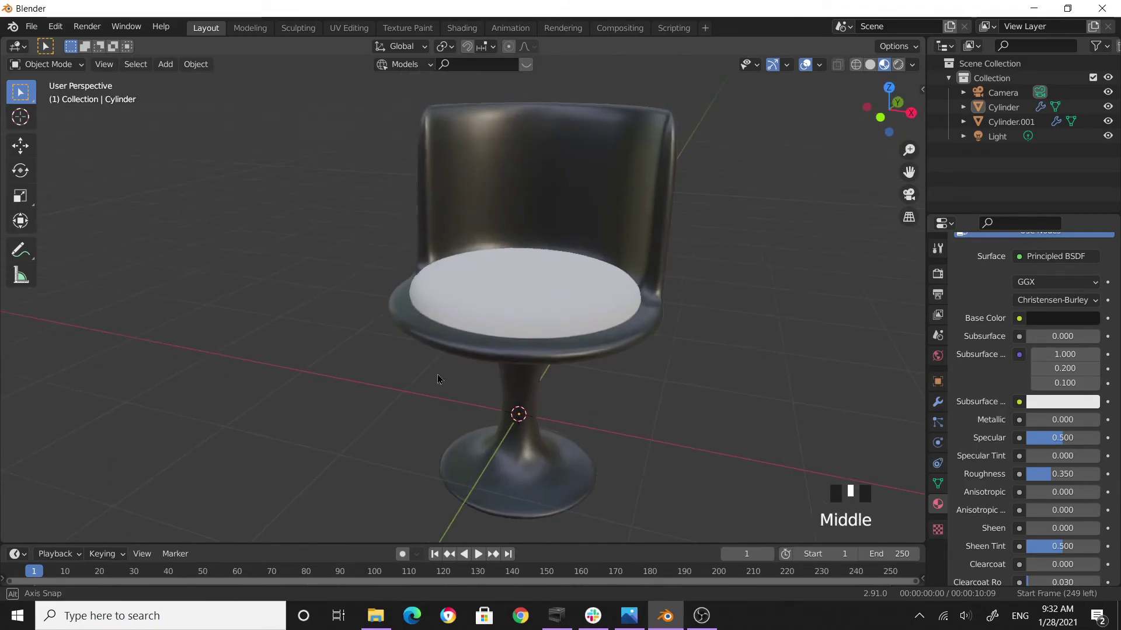
{"action": "middle_click_drag", "start_coordinate": [543, 388], "coordinate": [576, 367]}
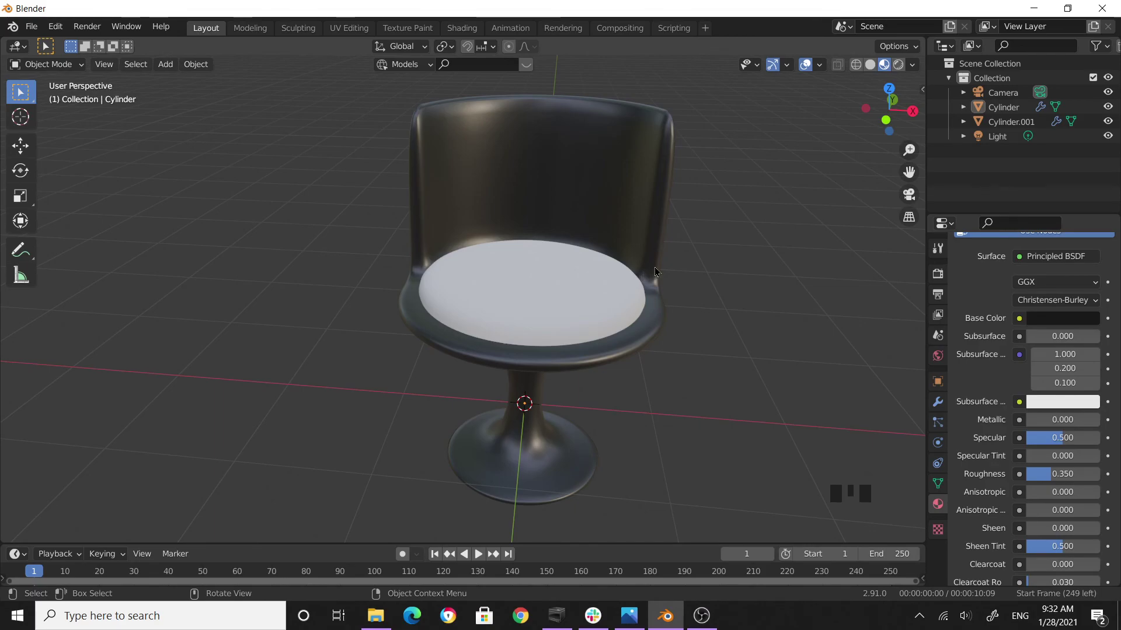
{"action": "scroll", "coordinate": [650, 269], "scroll_direction": "down", "scroll_amount": 3}
{"action": "mouse_move", "coordinate": [651, 268]}
{"action": "middle_mouse_down"}
{"action": "mouse_move", "coordinate": [633, 287]}
{"action": "mouse_move", "coordinate": [658, 290]}
{"action": "middle_mouse_up"}
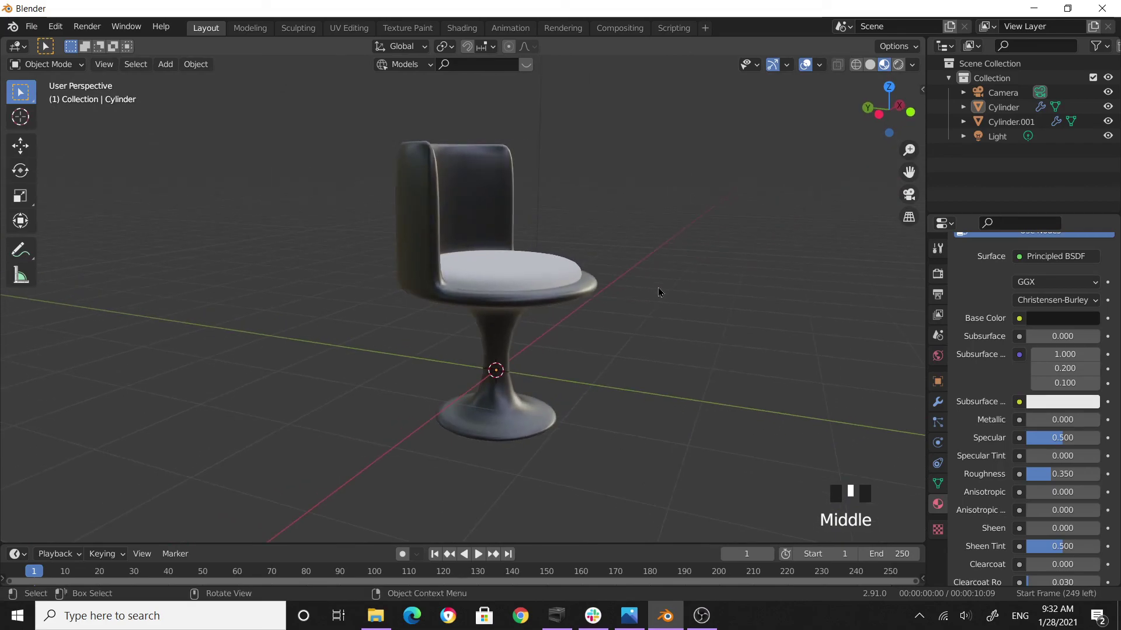